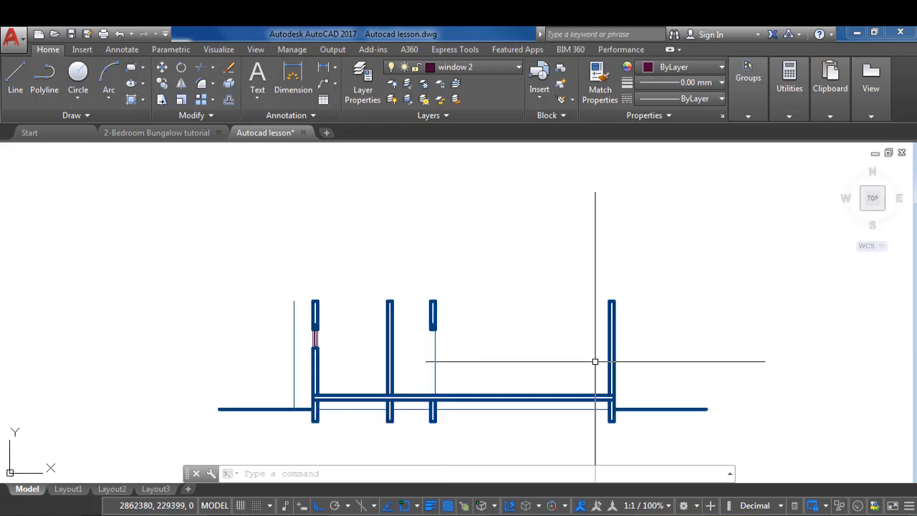
scroll(609, 369, up, 1)
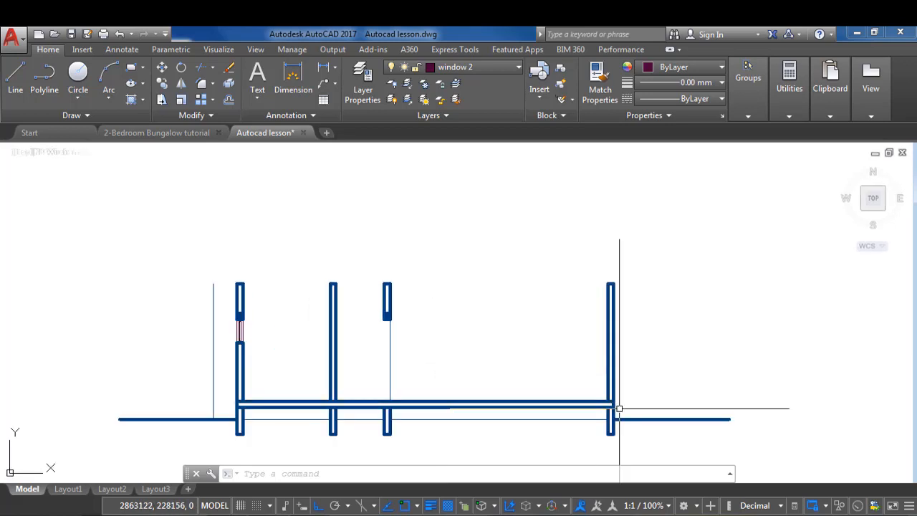
scroll(499, 445, down, 2)
scroll(499, 446, up, 2)
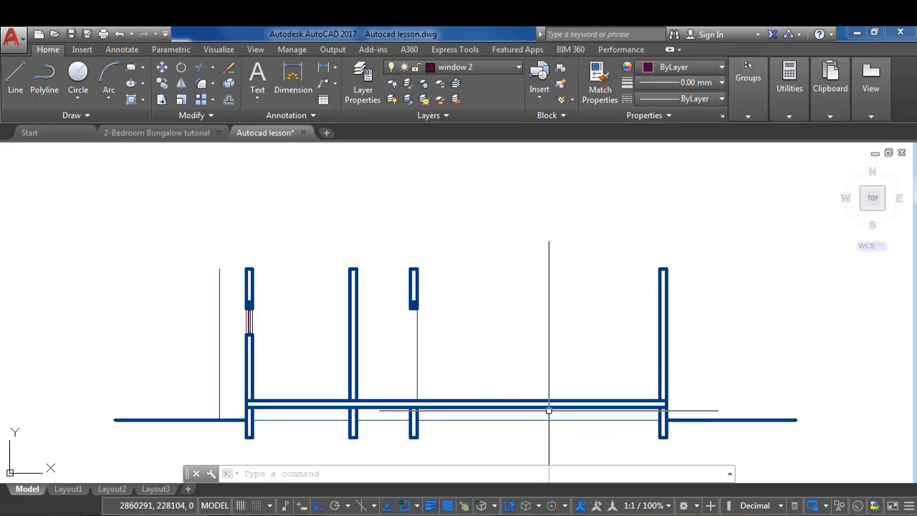
scroll(397, 323, down, 1)
scroll(396, 420, up, 3)
scroll(277, 400, up, 1)
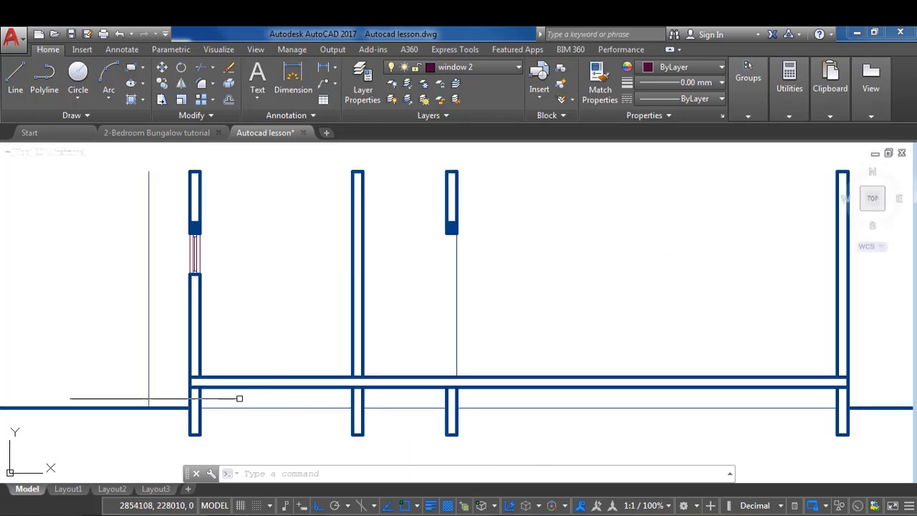
scroll(231, 373, down, 1)
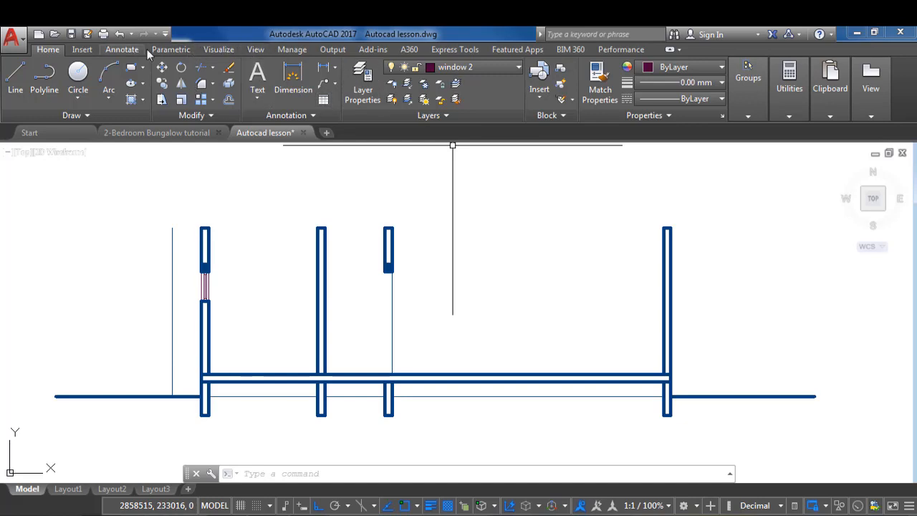
Step: Fill the section's horizontal floor slab with the solid hatch from the tool palettes, and close the palettes
click(256, 50)
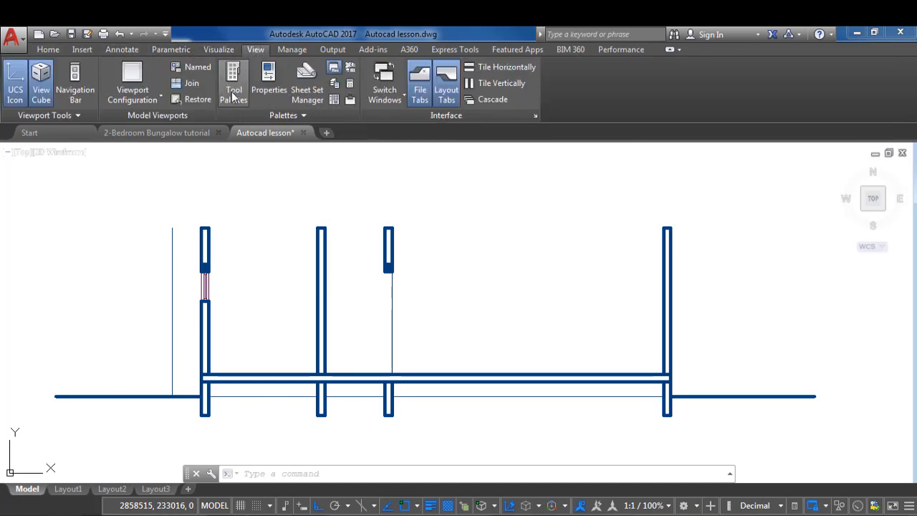
key(ctrl+3)
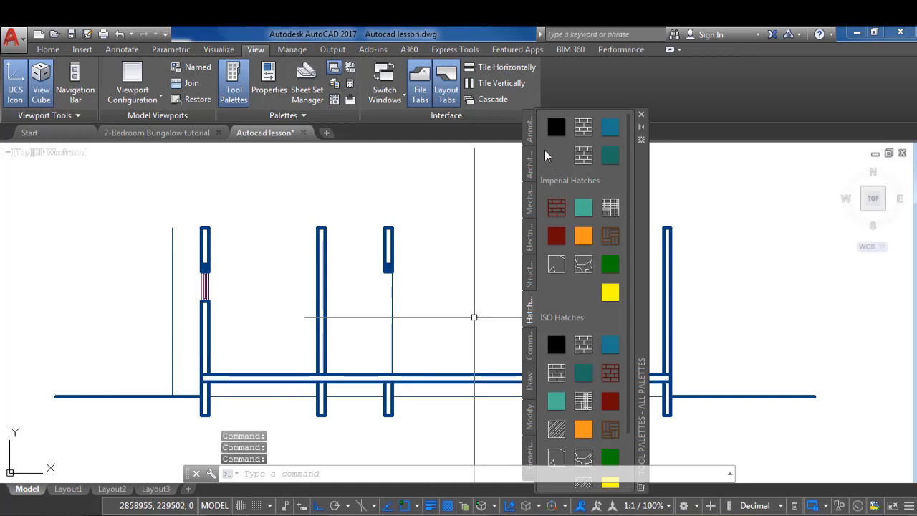
click(557, 128)
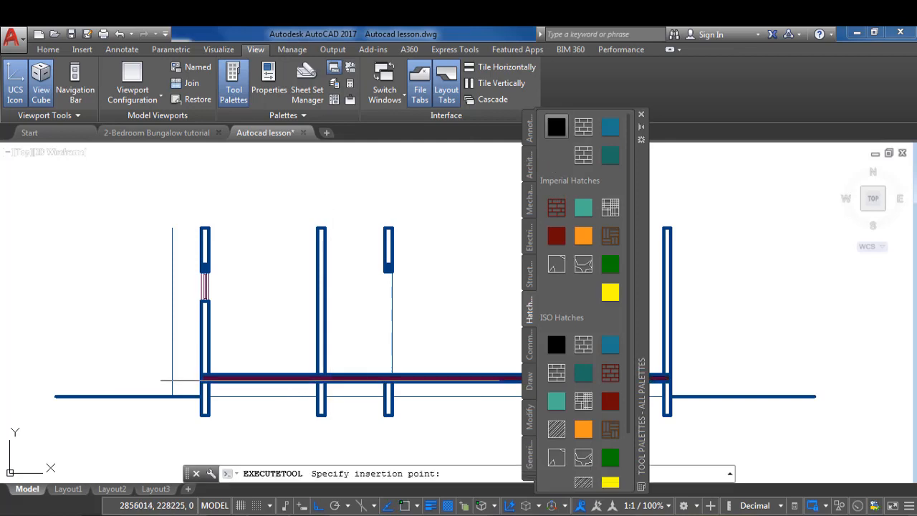
click(350, 379)
scroll(342, 377, up, 1)
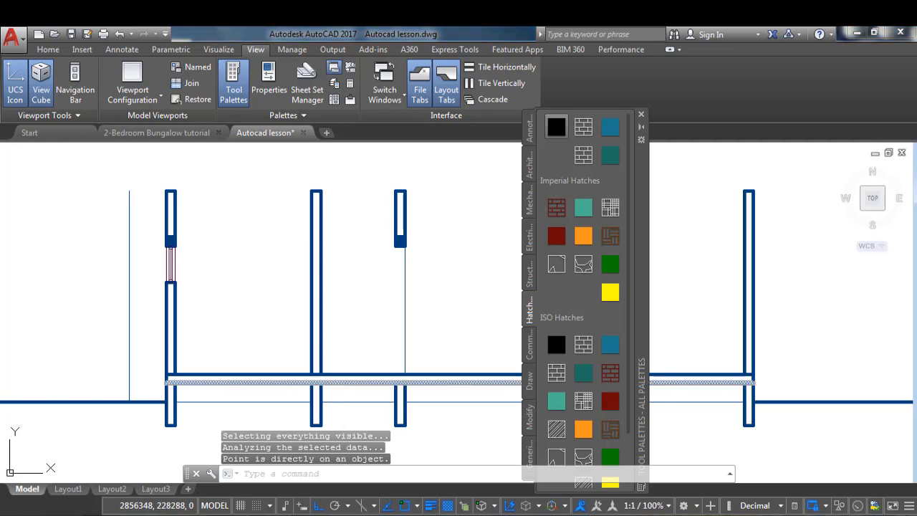
key(space)
click(358, 378)
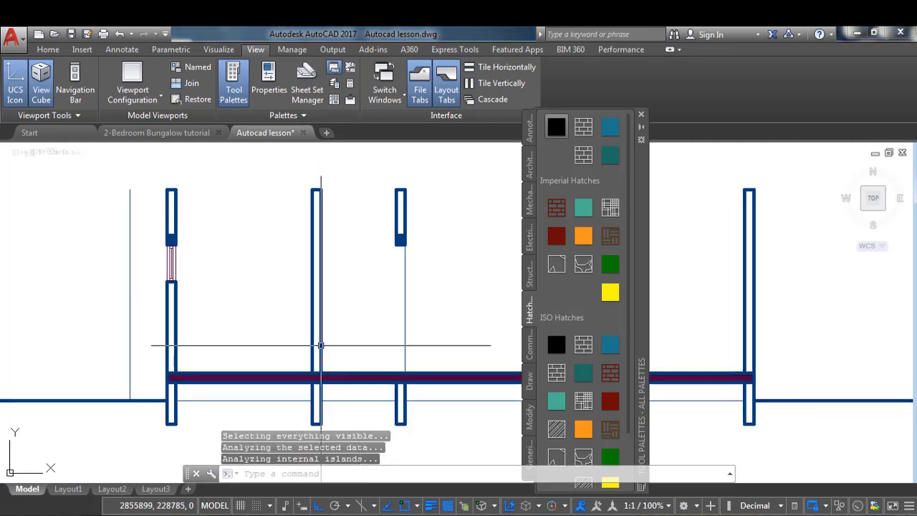
key(Escape)
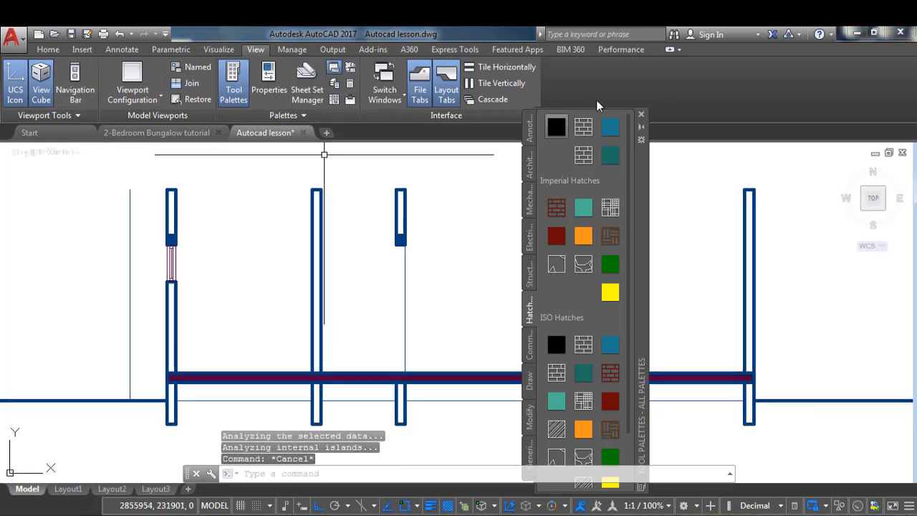
click(640, 115)
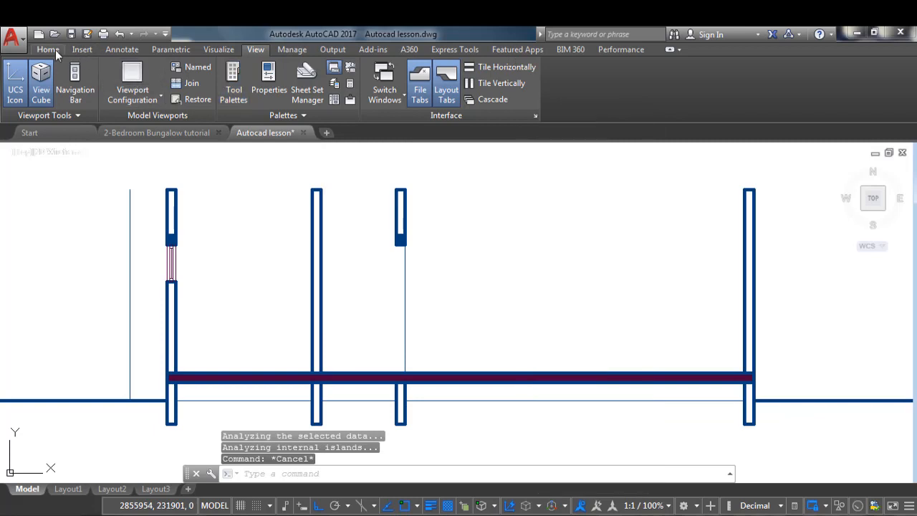
Step: Match the slab hatch's properties to the blue slab outline
click(52, 49)
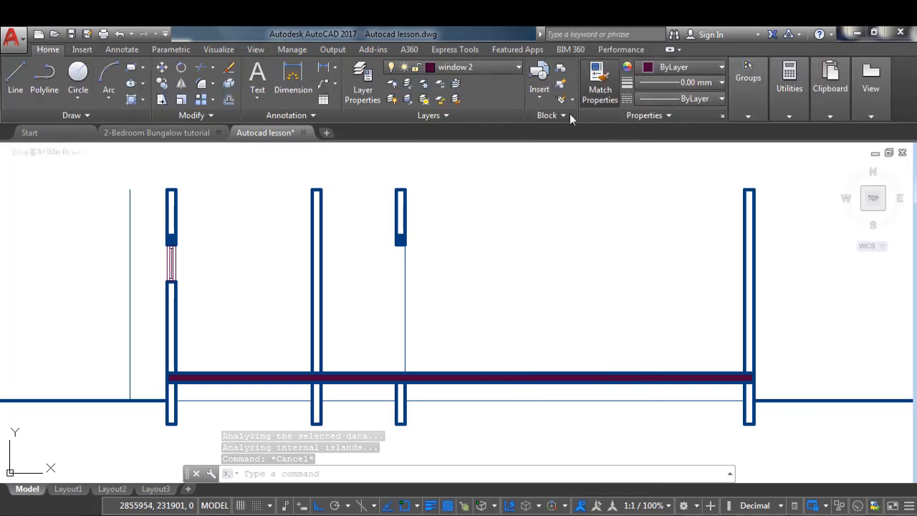
click(599, 79)
click(365, 374)
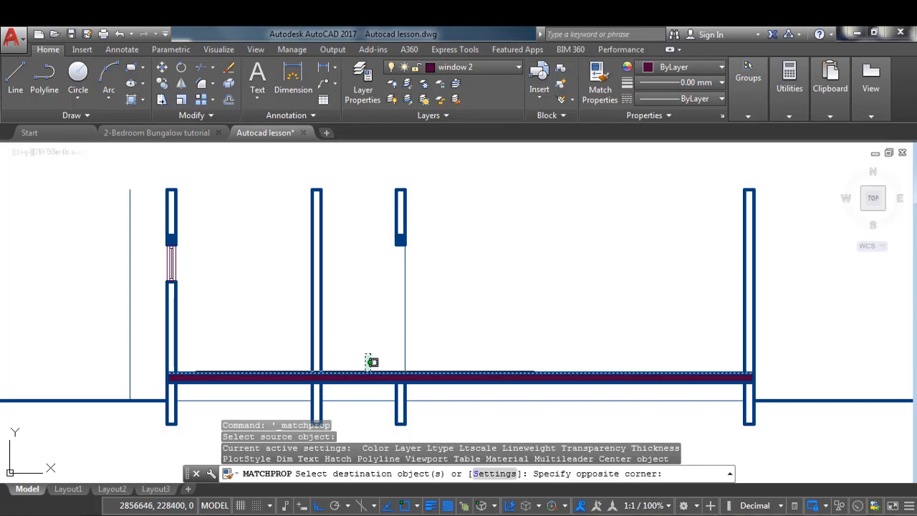
scroll(387, 373, down, 5)
key(Escape)
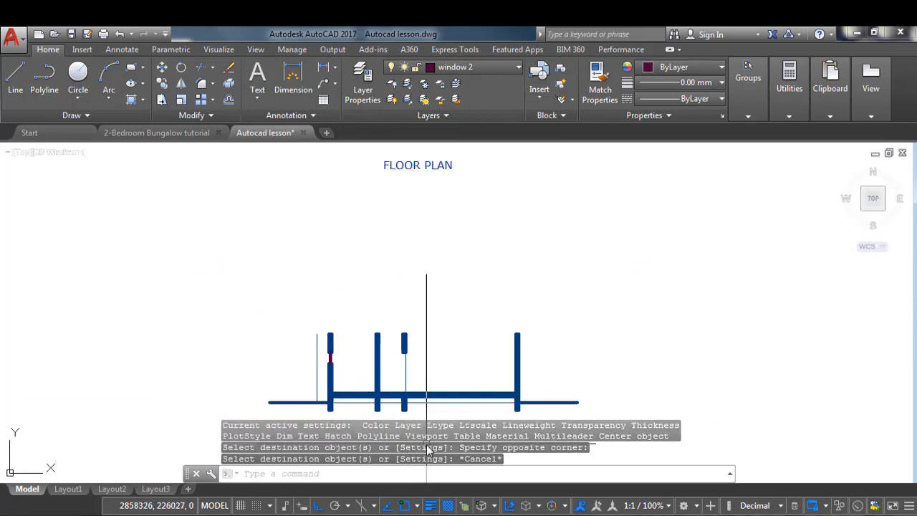
Step: Draw a vertical construction line through the right end of the window above the dining table in the floor plan
scroll(428, 447, down, 1)
scroll(438, 430, down, 3)
scroll(443, 208, up, 2)
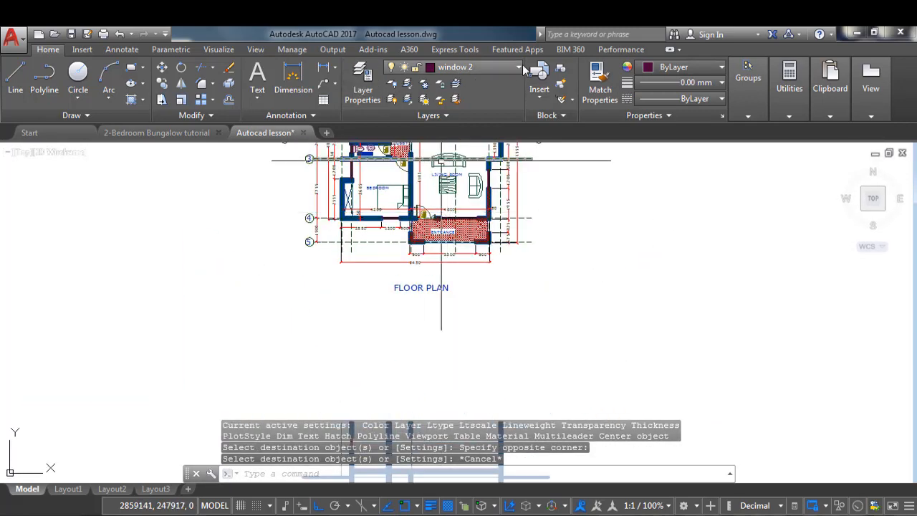
scroll(366, 339, up, 2)
text(x1)
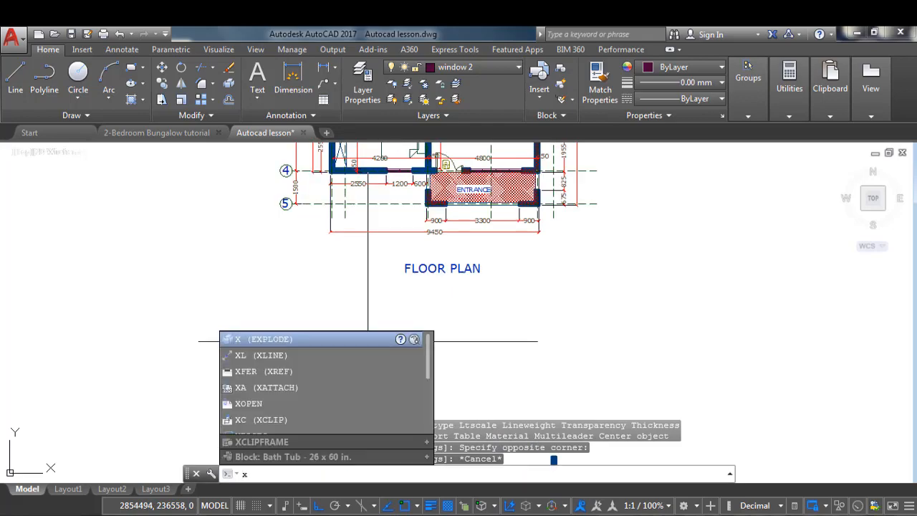
key(Return)
text(v)
key(Return)
scroll(412, 415, down, 2)
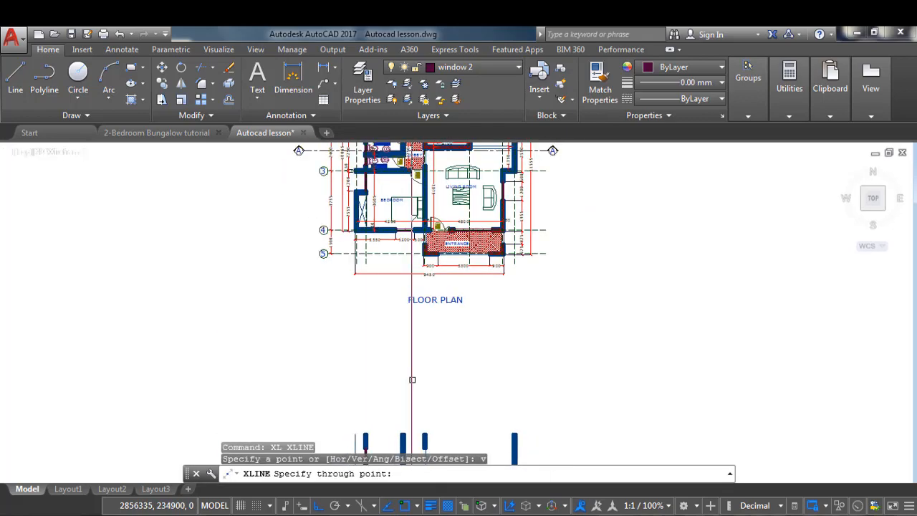
scroll(475, 127, up, 5)
scroll(501, 143, up, 7)
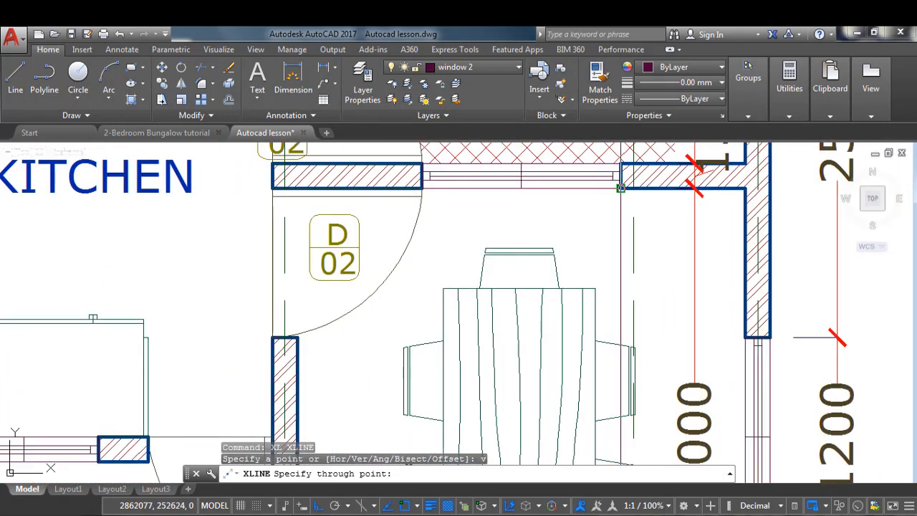
click(621, 187)
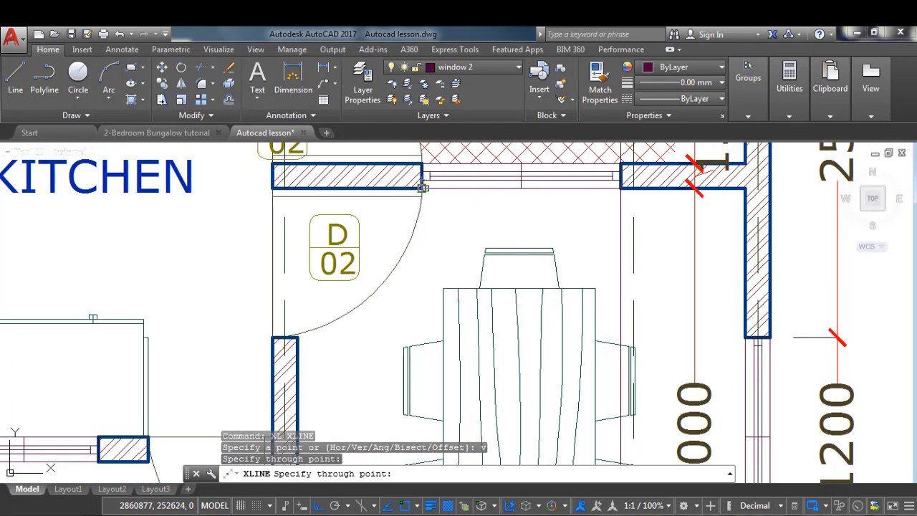
Step: Add a second vertical construction line through the left end of the dining window, extending down across the section, and end the command
scroll(436, 184, up, 2)
click(415, 188)
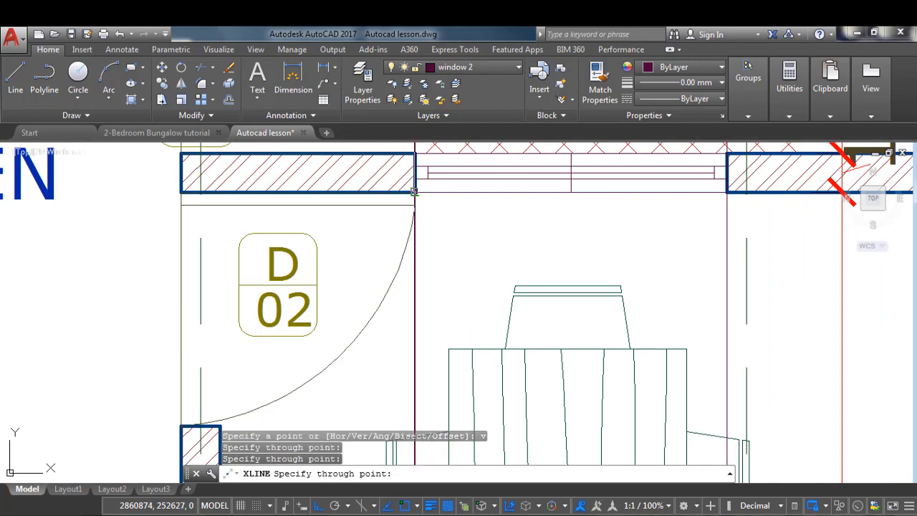
scroll(415, 189, down, 6)
scroll(440, 152, down, 8)
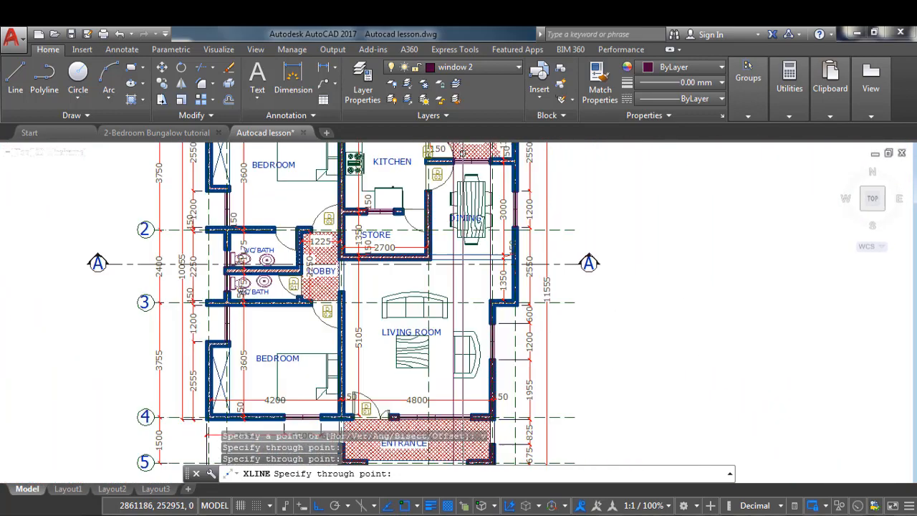
scroll(436, 158, down, 2)
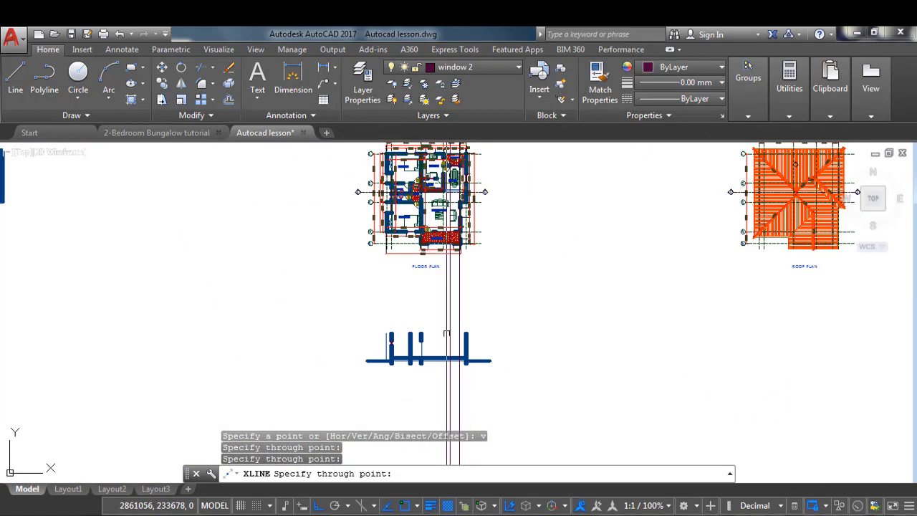
scroll(509, 301, up, 3)
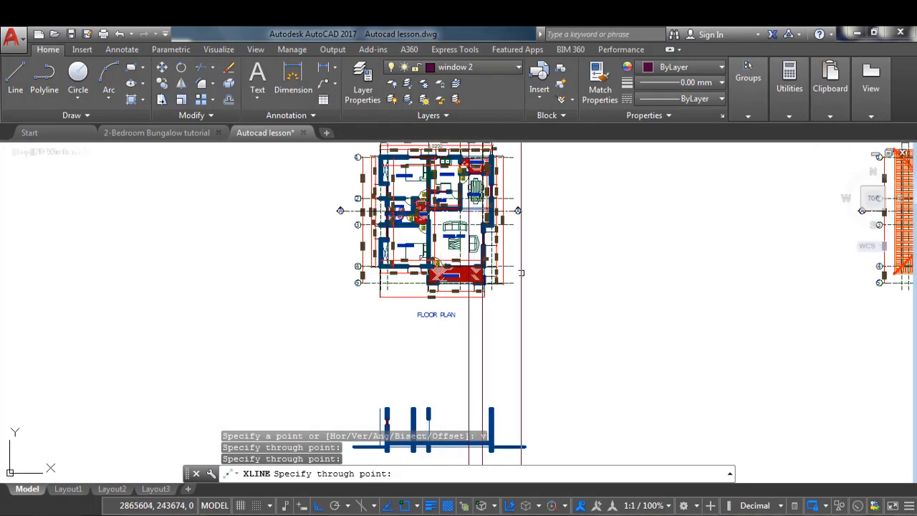
scroll(469, 304, up, 1)
scroll(479, 240, down, 1)
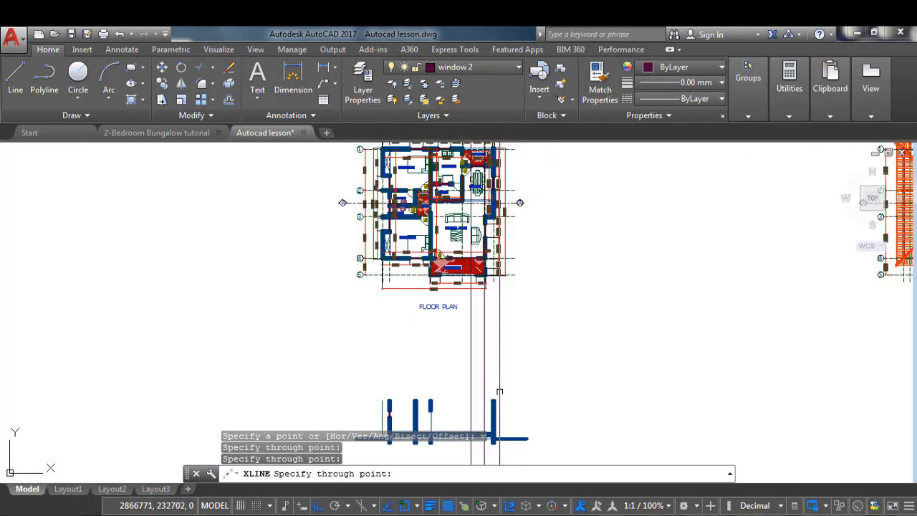
scroll(499, 392, up, 5)
key(Escape)
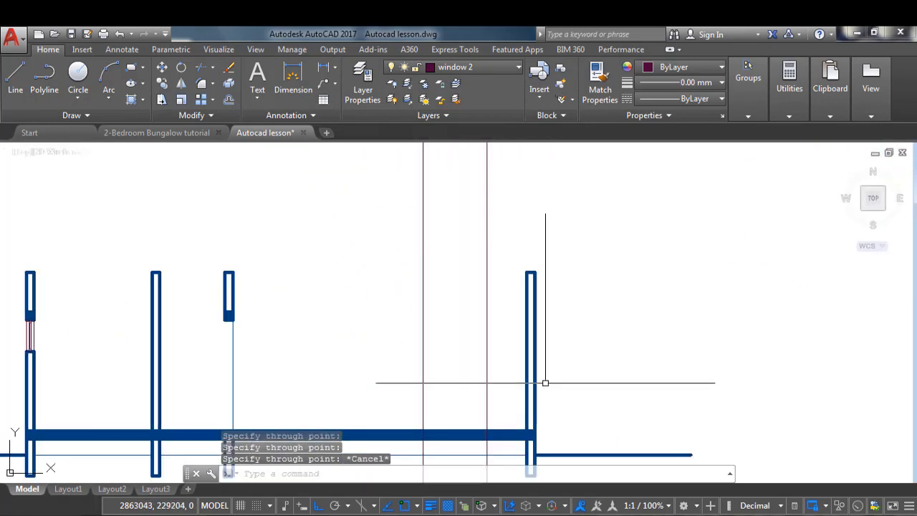
Step: Offset the top line of the section's floor slab upward by 2100 for the window head
scroll(583, 374, up, 1)
text(p)
key(Return)
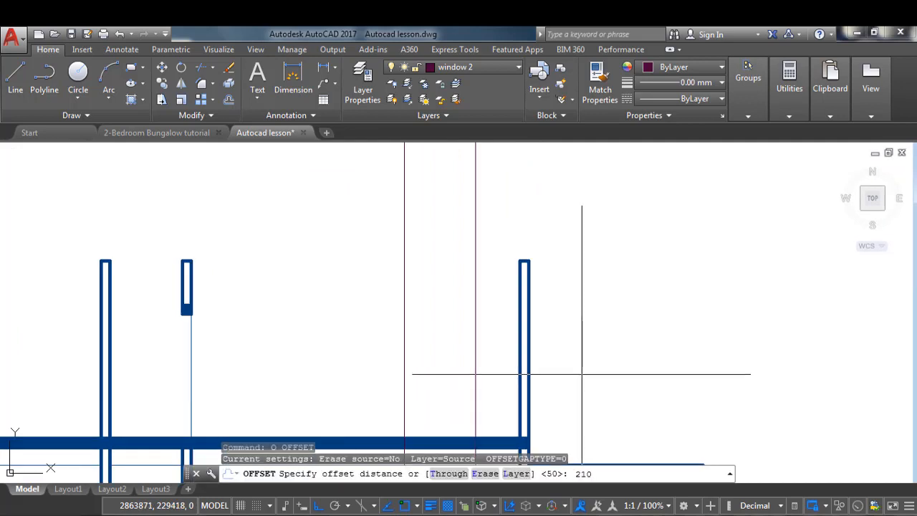
key(Return)
scroll(453, 391, down, 2)
scroll(452, 423, up, 1)
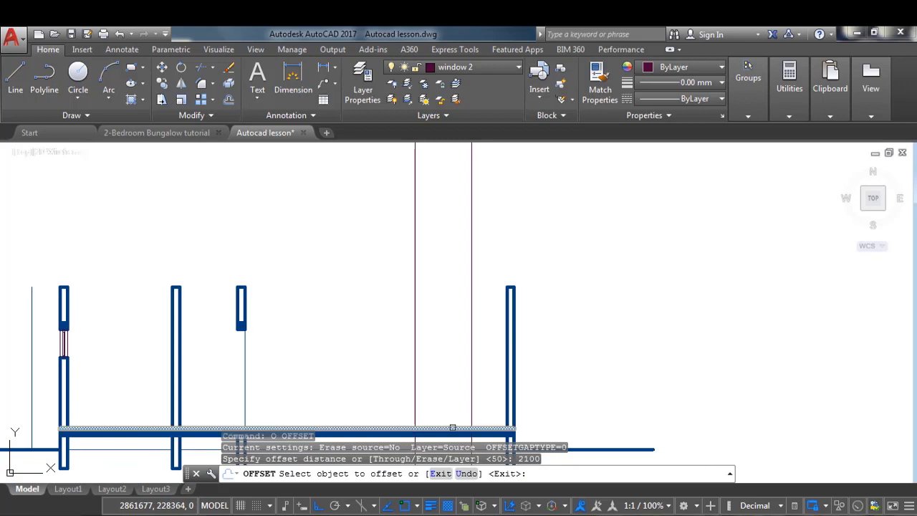
click(452, 430)
click(445, 375)
scroll(473, 375, up, 4)
key(Return)
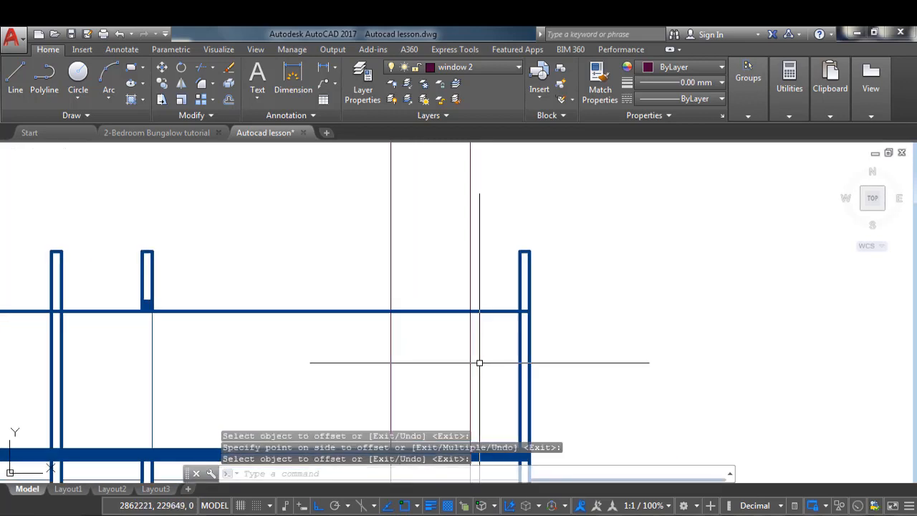
Step: Offset the window head line downward by 900 for the window sill
text(o)
key(Return)
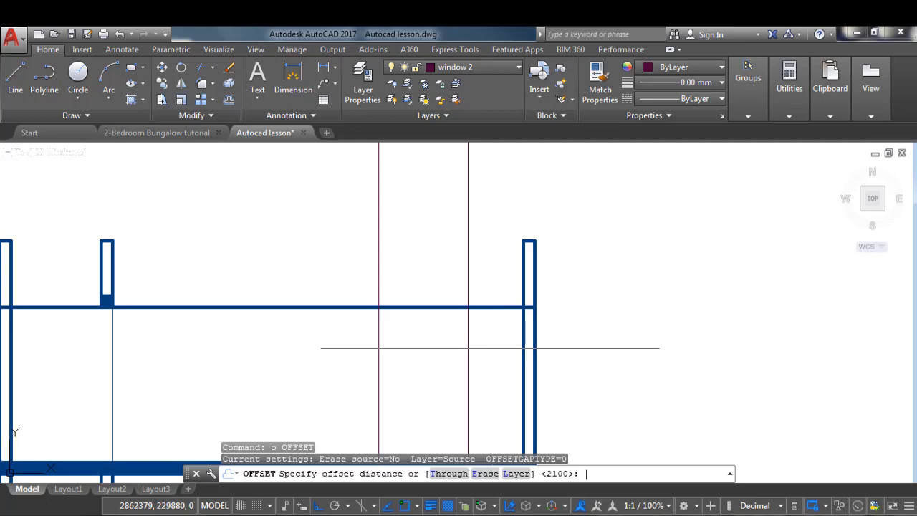
key(Return)
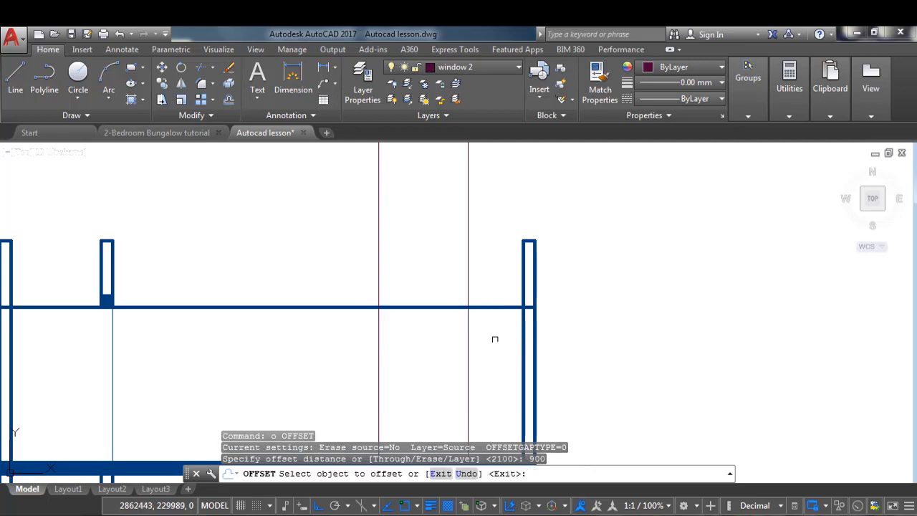
click(485, 307)
click(475, 346)
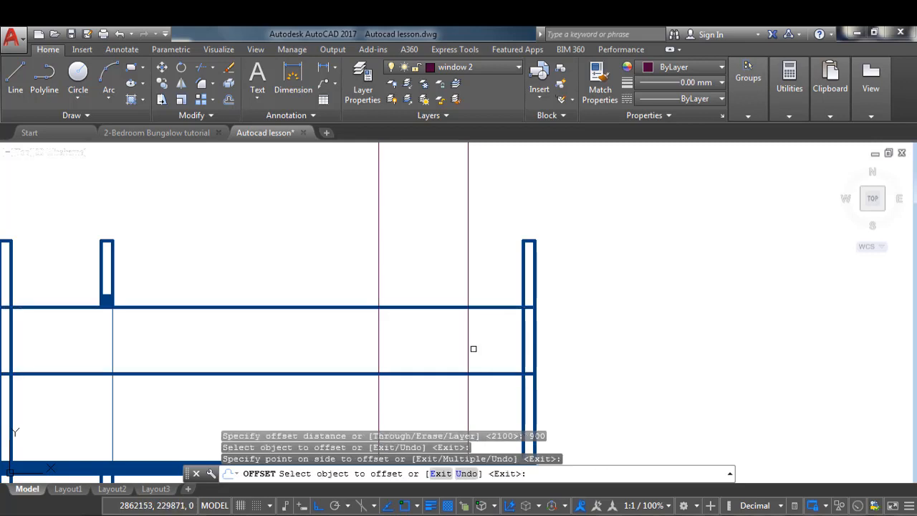
key(Return)
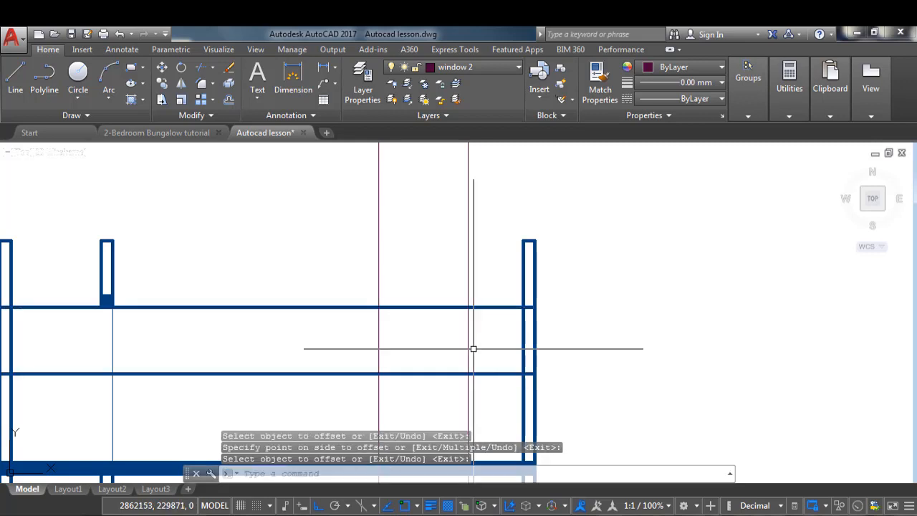
Step: Trim the window head and sill lines outside the two vertical construction lines on both sides
click(203, 70)
click(485, 260)
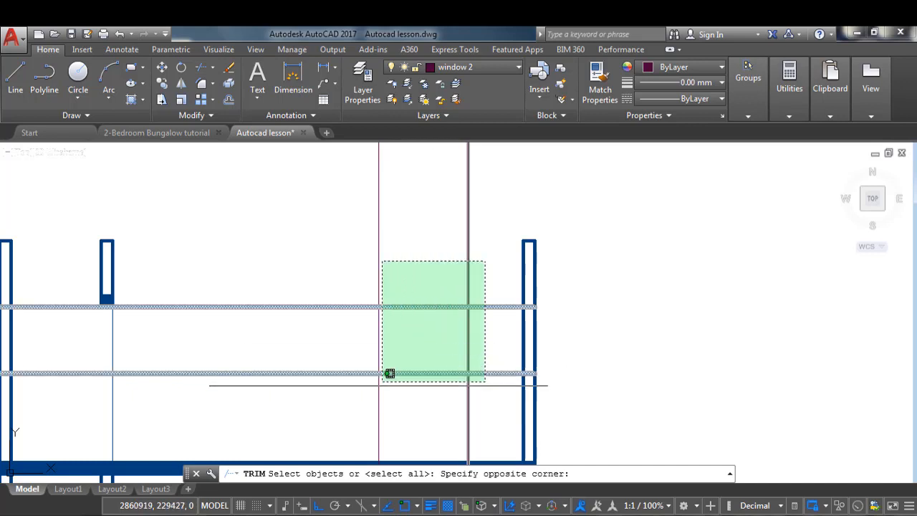
click(388, 373)
key(Return)
click(489, 282)
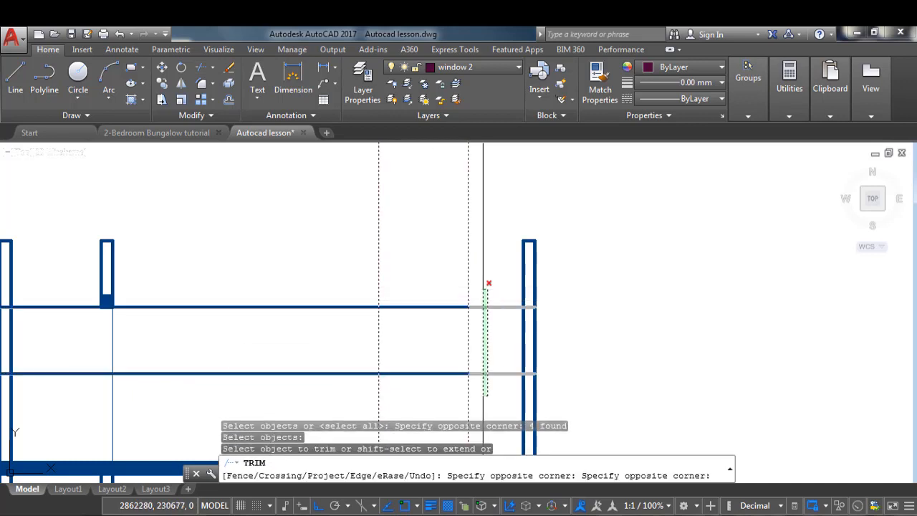
click(484, 394)
click(352, 270)
click(318, 390)
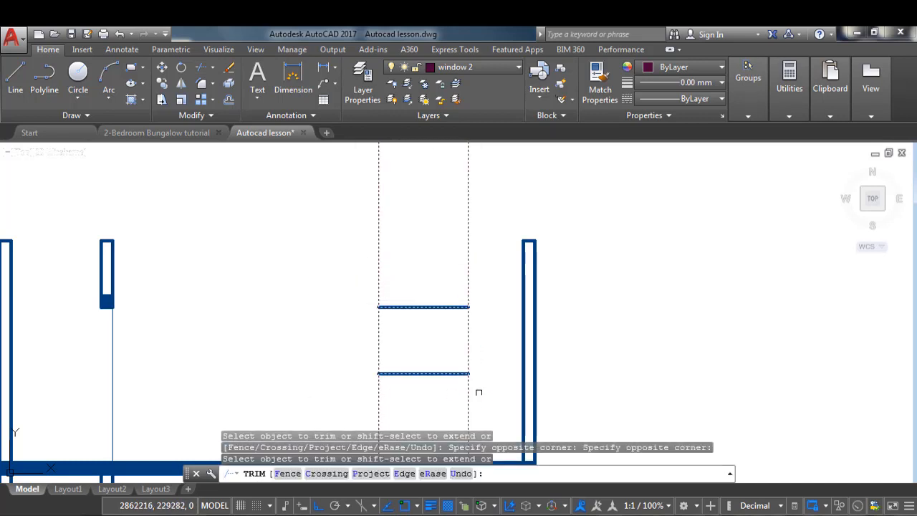
Step: Trim both vertical construction lines below the window sill and above the window head, and end the command
click(495, 394)
click(357, 411)
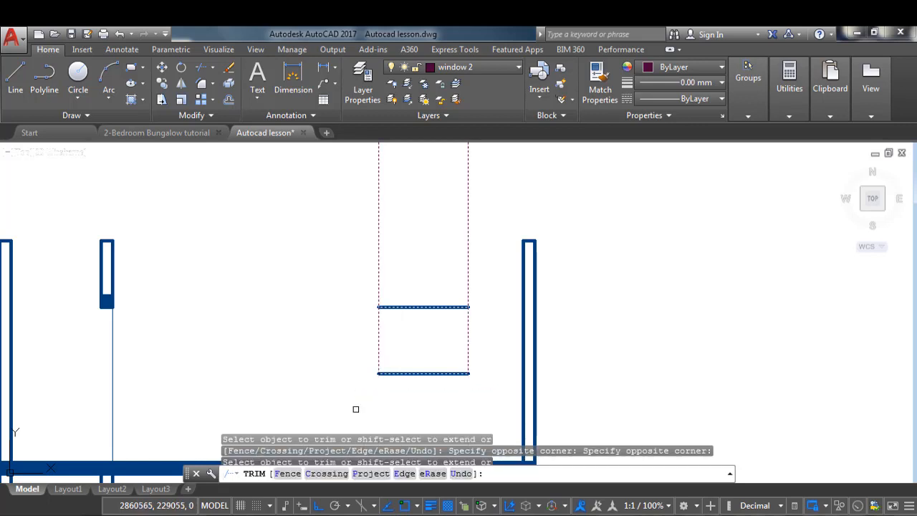
scroll(475, 287, up, 1)
click(483, 277)
click(378, 301)
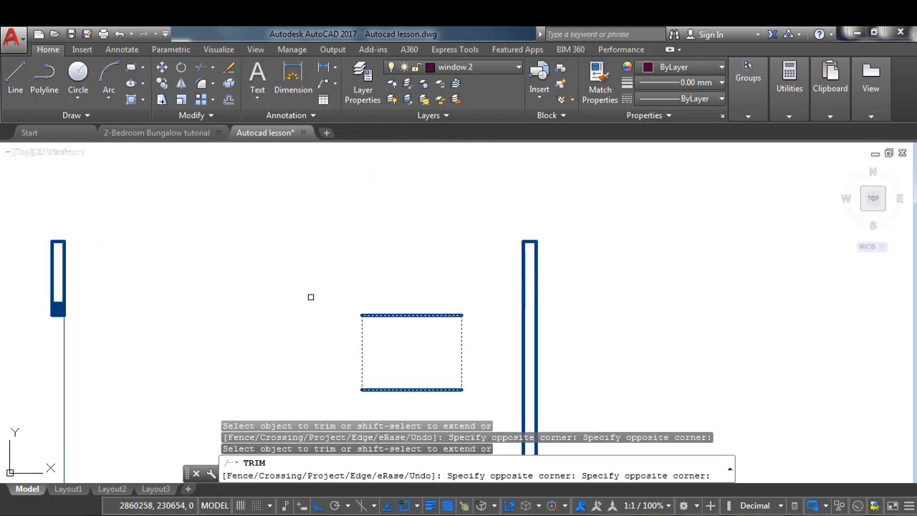
scroll(310, 296, down, 2)
scroll(374, 297, up, 1)
scroll(393, 327, up, 1)
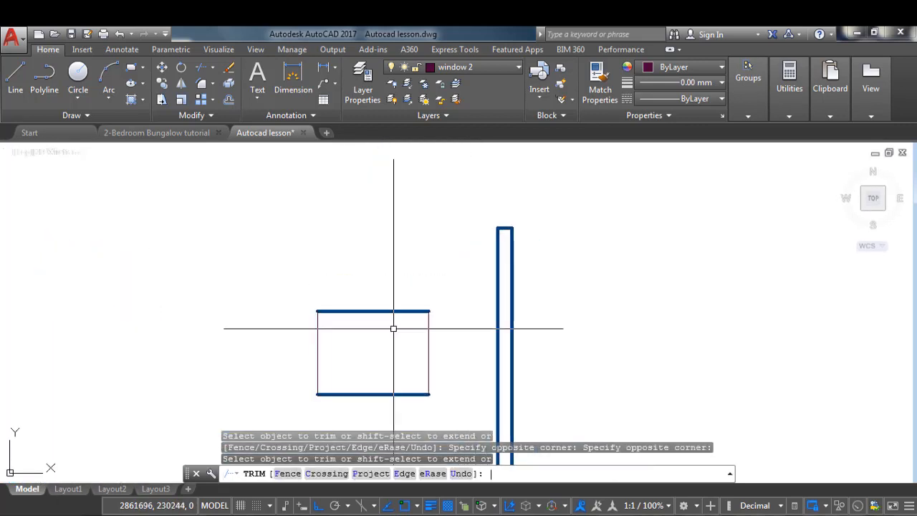
key(Return)
Step: Examine the trimmed window outline in relation to the section's walls and floor slab
scroll(423, 288, down, 2)
scroll(543, 279, down, 1)
scroll(516, 294, down, 1)
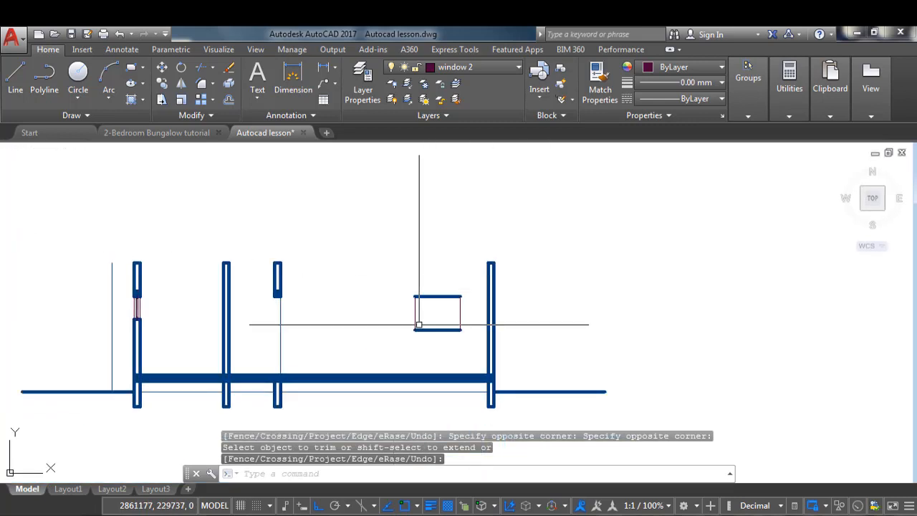
scroll(409, 328, up, 1)
scroll(413, 323, up, 1)
scroll(479, 319, down, 1)
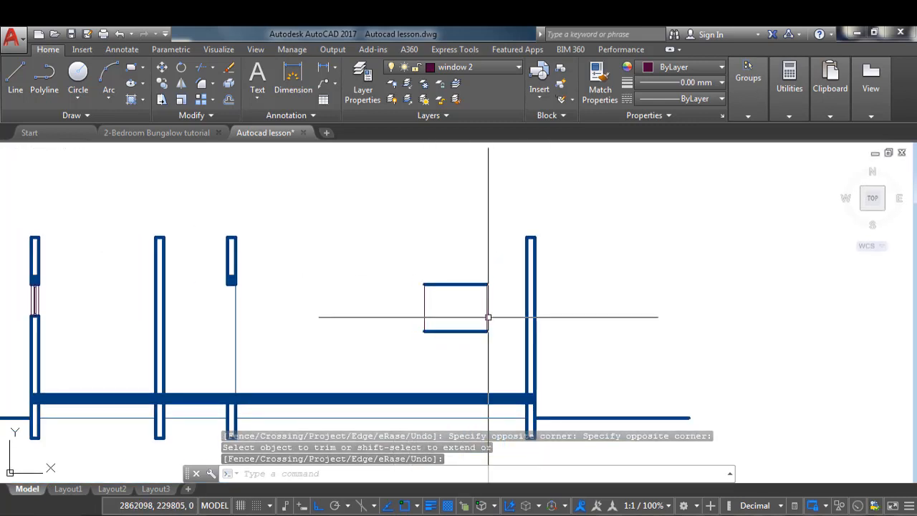
scroll(488, 315, down, 1)
scroll(458, 308, down, 1)
scroll(347, 302, up, 2)
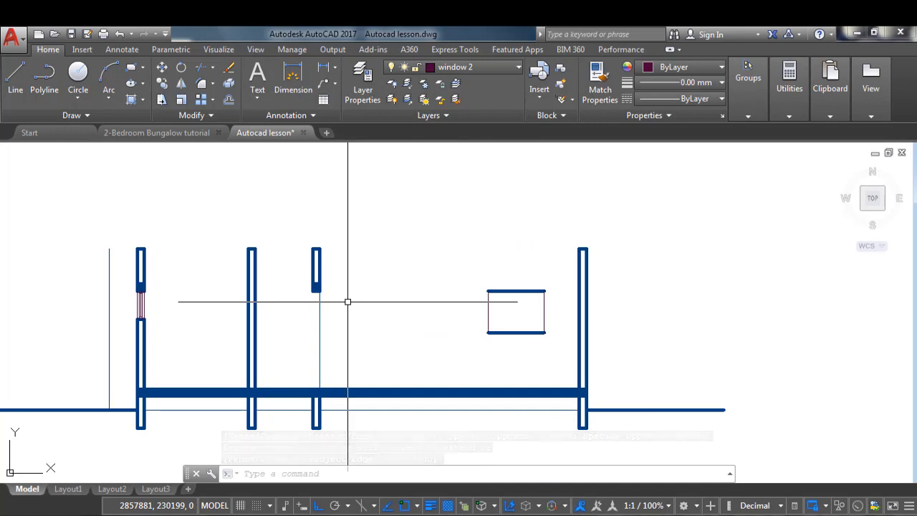
scroll(271, 302, up, 1)
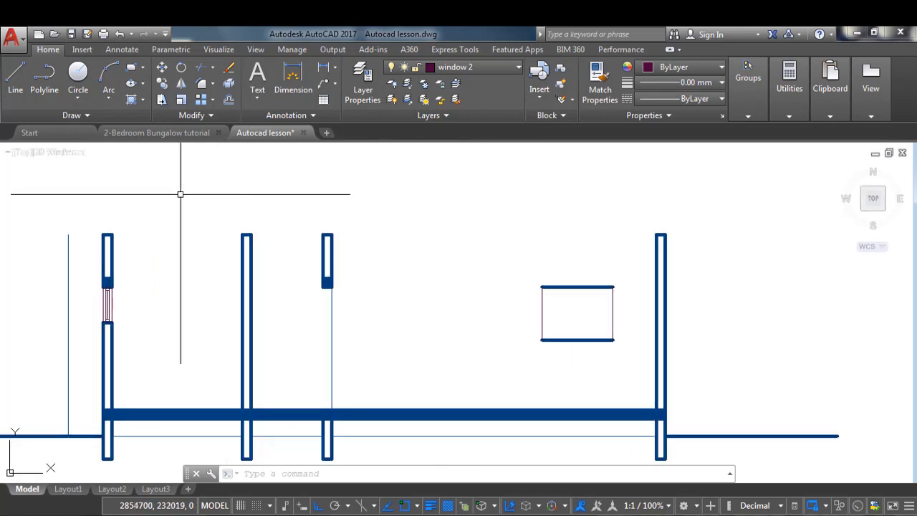
scroll(180, 193, down, 2)
scroll(430, 231, up, 1)
scroll(481, 237, up, 1)
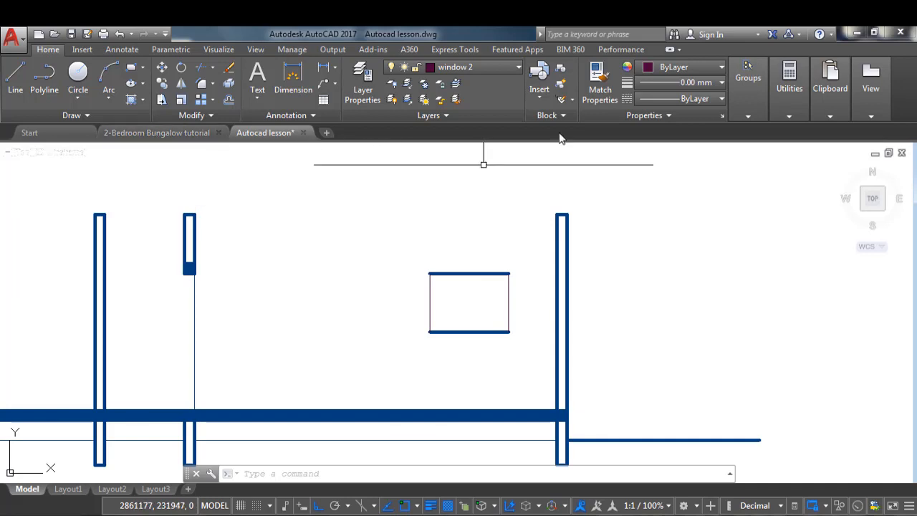
Step: Match the properties of the window's right vertical line onto the window head and sill lines
click(606, 90)
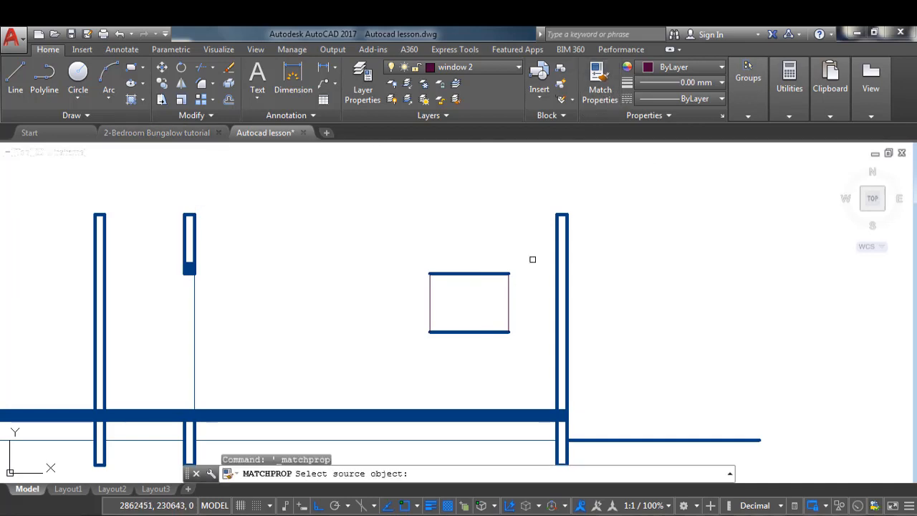
click(511, 305)
click(519, 246)
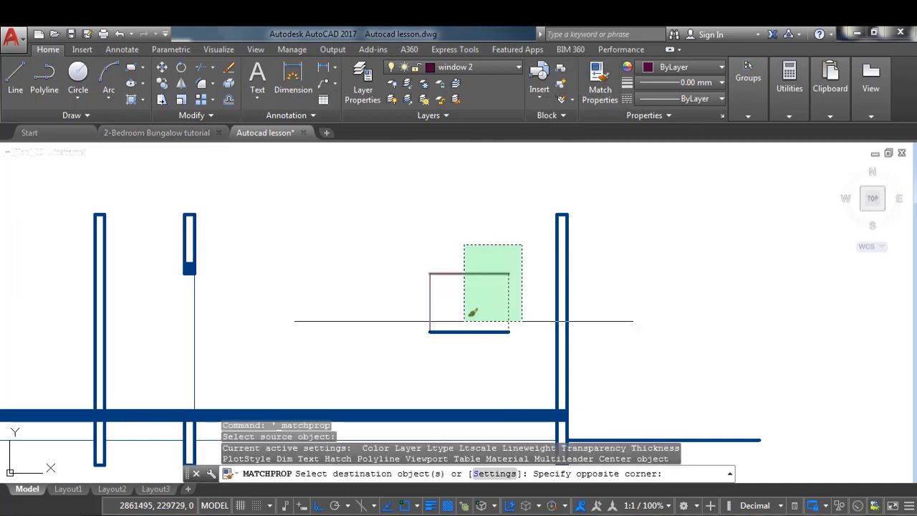
click(403, 352)
scroll(550, 273, up, 1)
key(Return)
scroll(483, 315, up, 3)
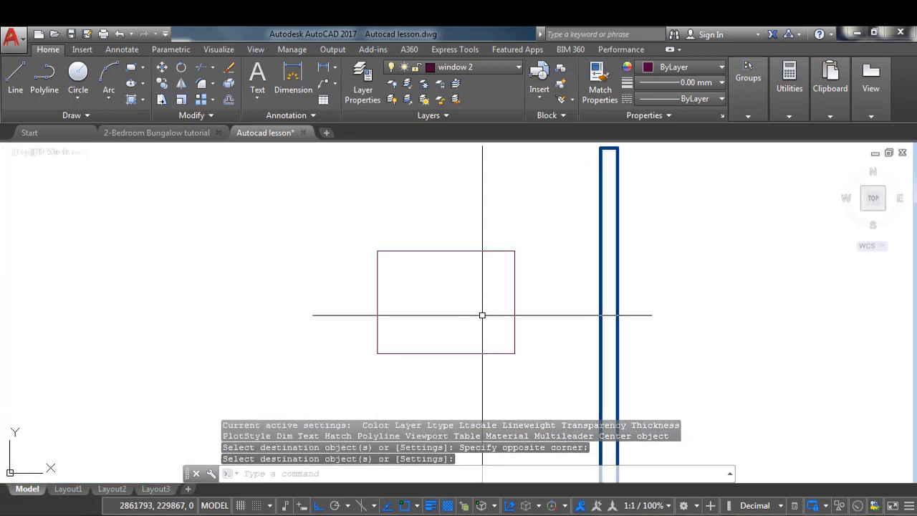
scroll(435, 312, down, 2)
scroll(445, 305, up, 1)
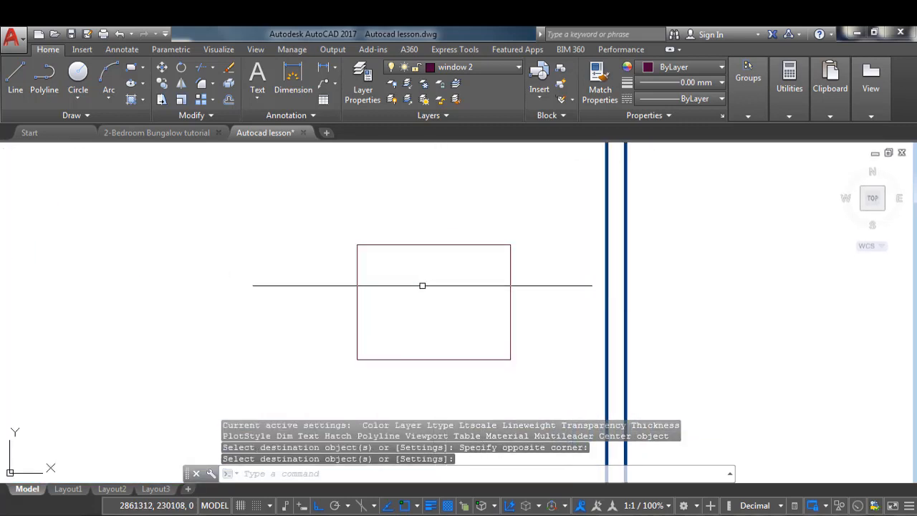
Step: Measure the window's width along the sill between its lower corners
click(747, 86)
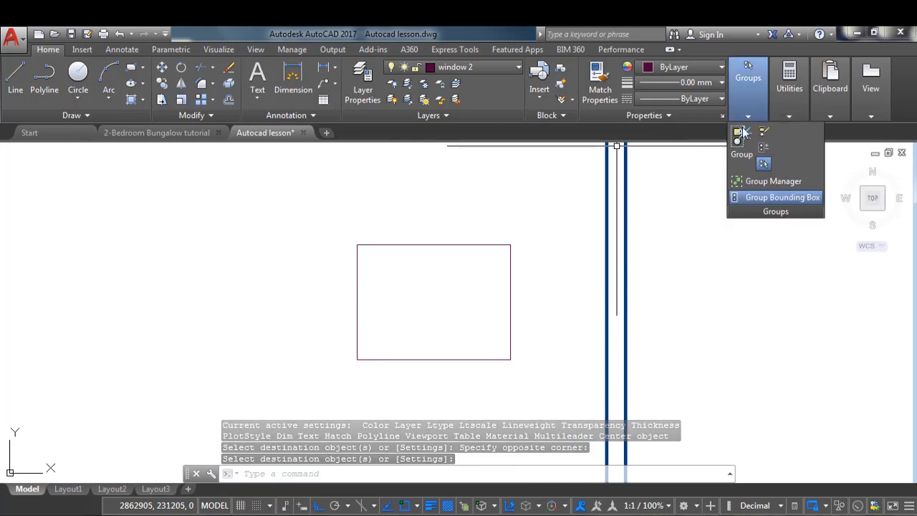
click(789, 86)
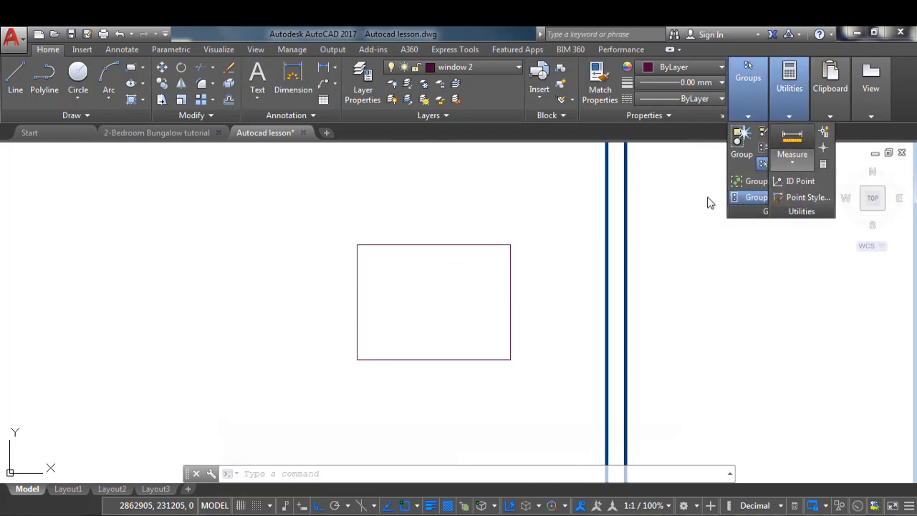
click(791, 143)
click(511, 359)
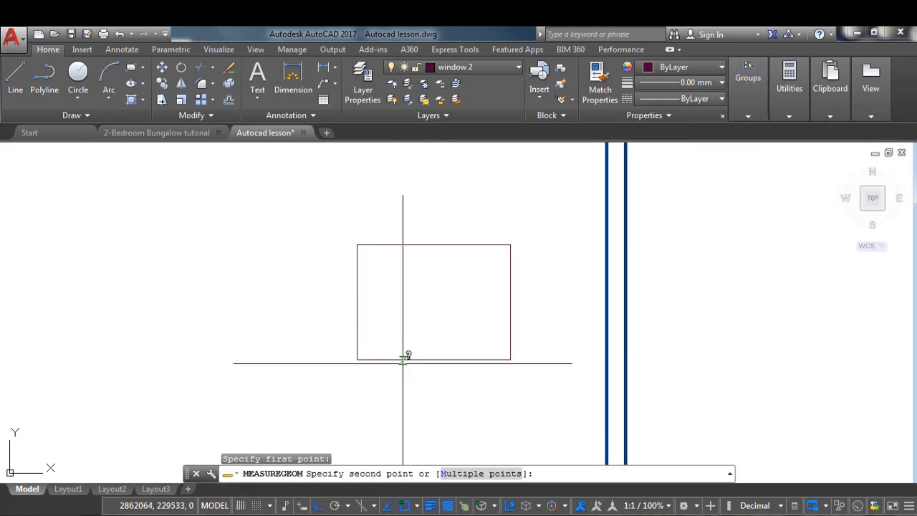
click(358, 358)
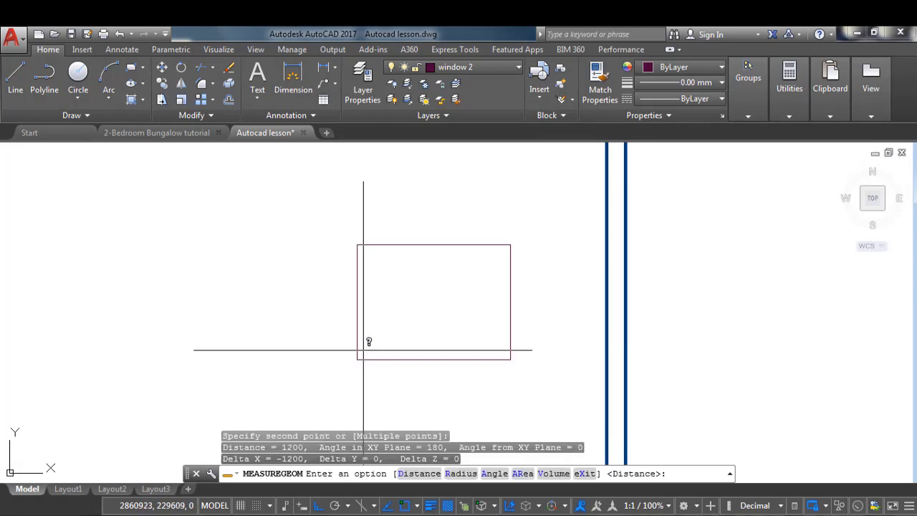
scroll(401, 304, down, 1)
scroll(401, 304, down, 1)
key(Escape)
scroll(409, 288, up, 3)
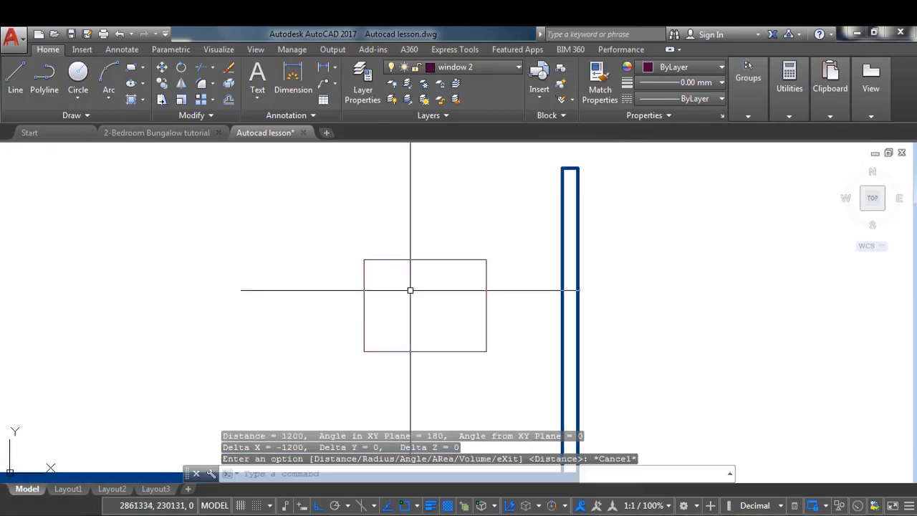
scroll(464, 370, down, 1)
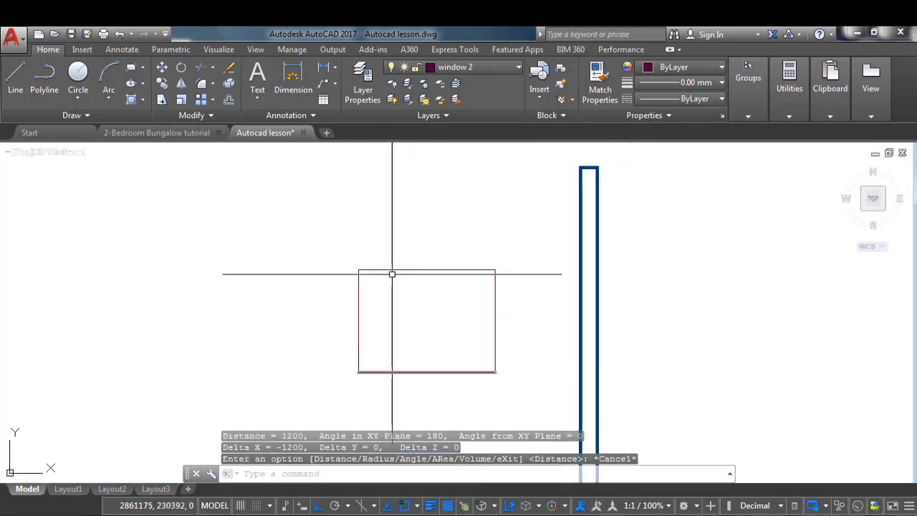
Step: Offset the window head line downward by 300 to form the transom line
text(o)
key(Return)
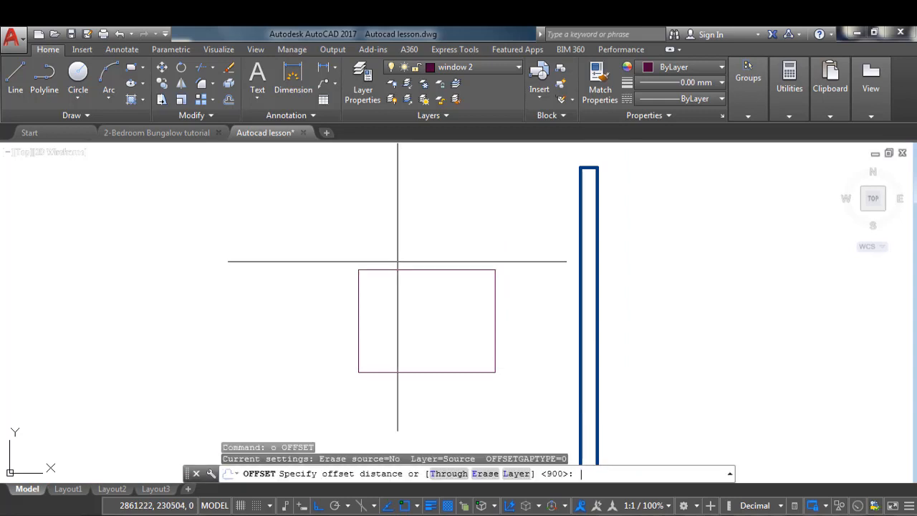
text(300)
key(Return)
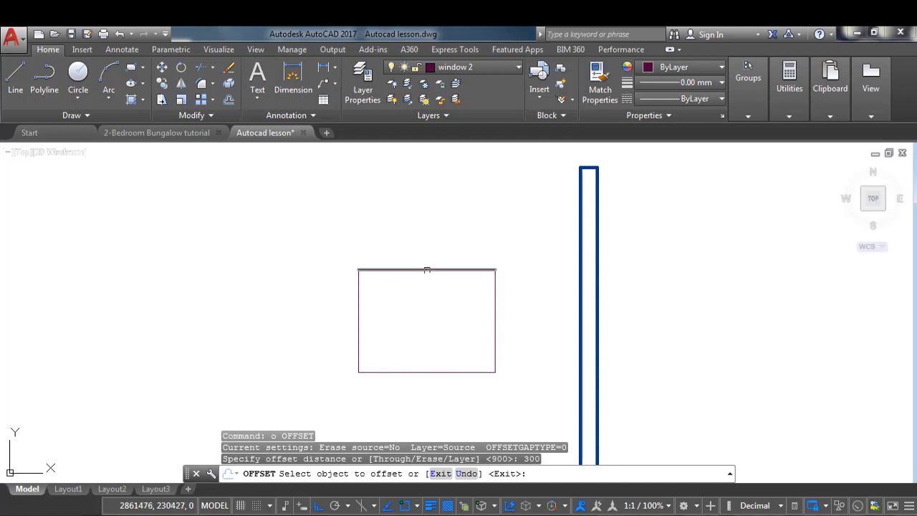
click(430, 268)
click(445, 317)
key(Escape)
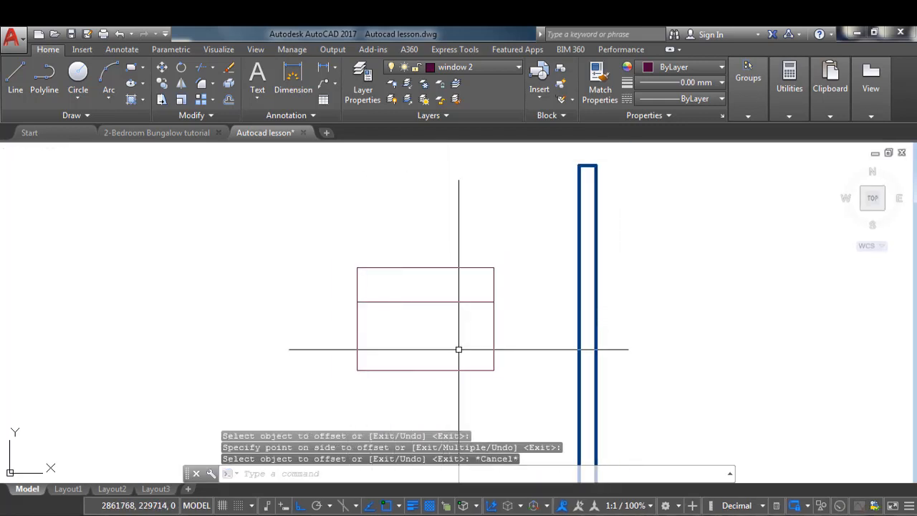
Step: Draw a vertical mullion line from the midpoint of the window sill up to the midpoint of the transom line
text(1)
key(Return)
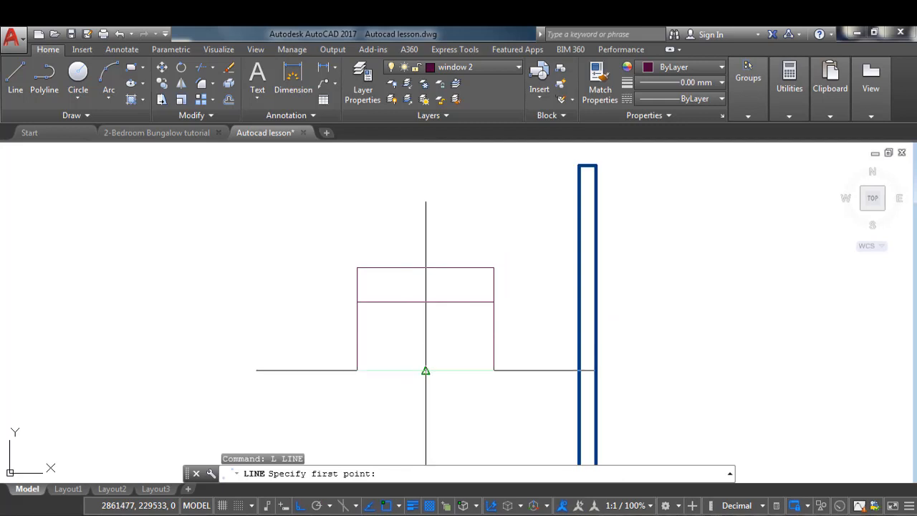
click(425, 371)
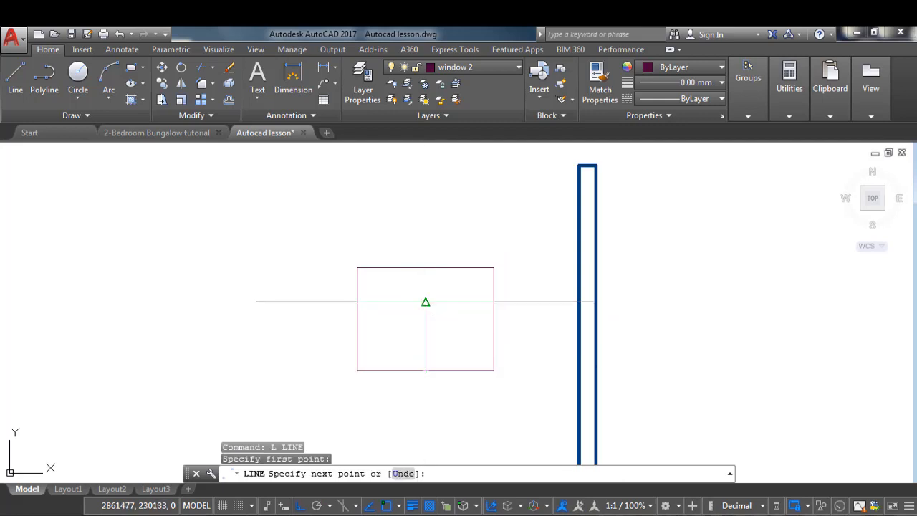
click(425, 302)
scroll(452, 293, down, 2)
key(Escape)
scroll(452, 290, down, 1)
scroll(422, 323, up, 4)
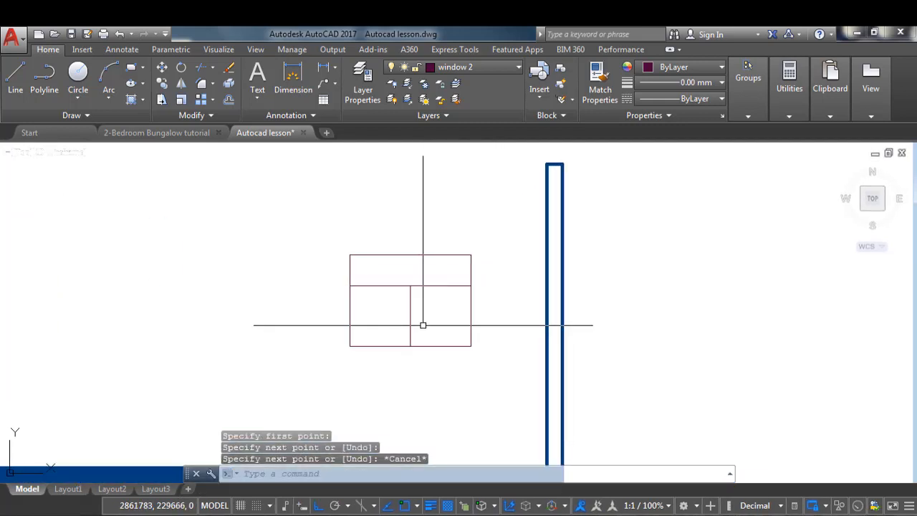
scroll(412, 271, up, 1)
scroll(518, 292, down, 1)
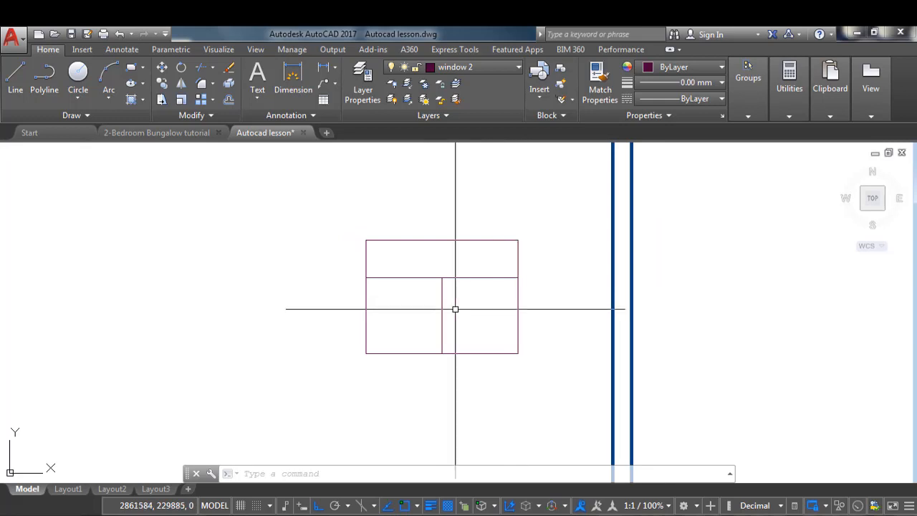
Step: Stretch the mullion line's upper end to the midpoint of the window head line
scroll(416, 309, up, 3)
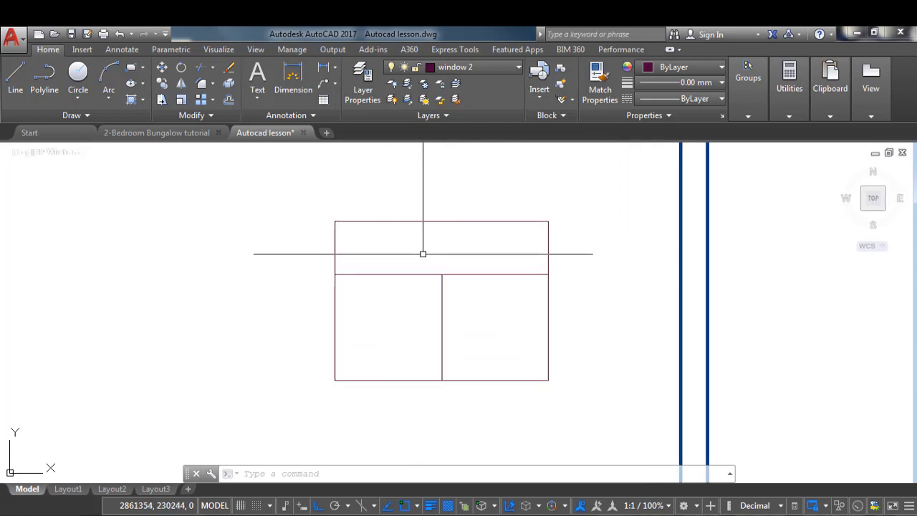
click(442, 291)
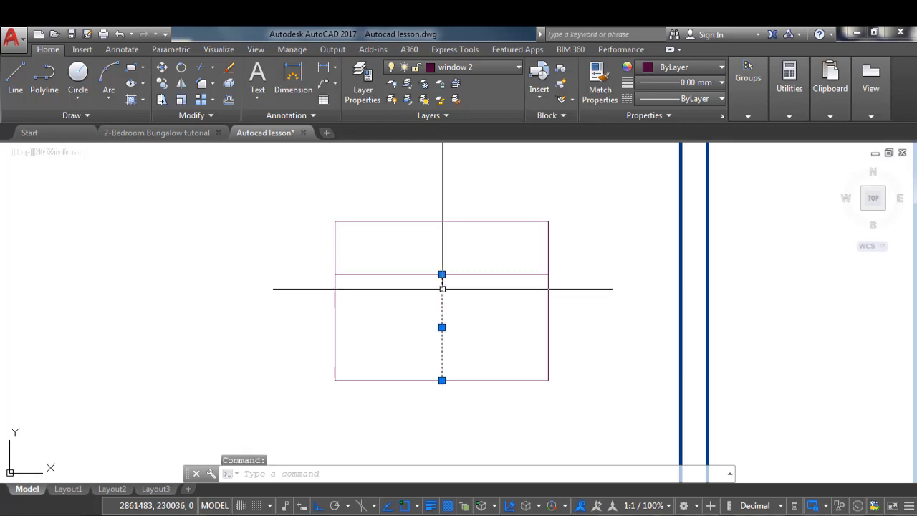
click(442, 274)
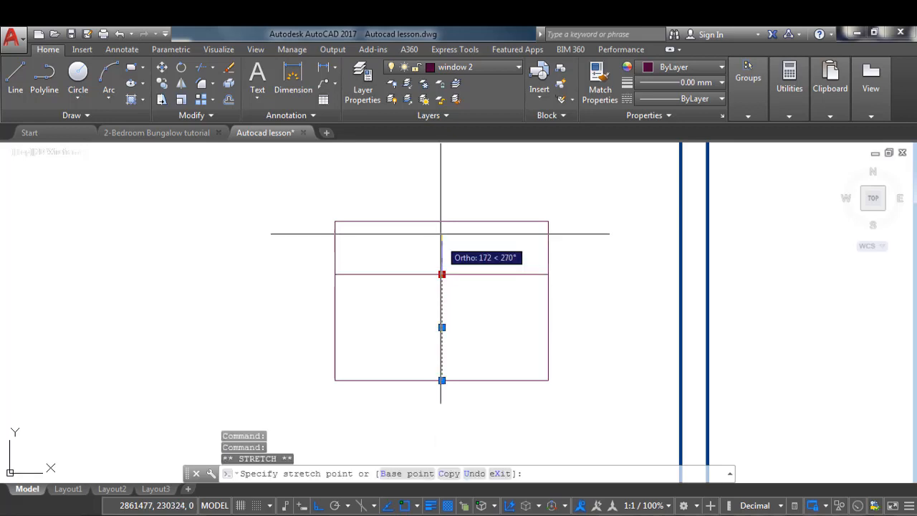
click(442, 221)
key(Escape)
scroll(432, 265, down, 5)
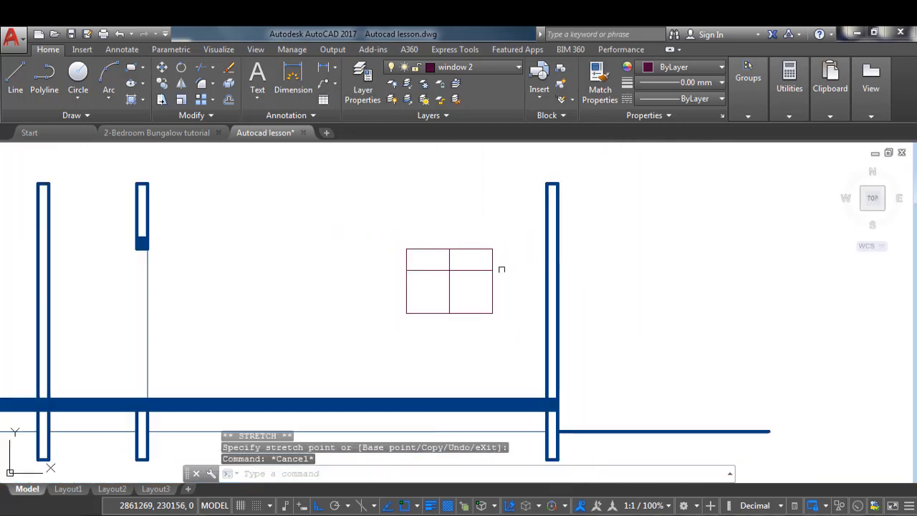
scroll(509, 262, up, 3)
scroll(387, 281, up, 1)
scroll(334, 301, down, 2)
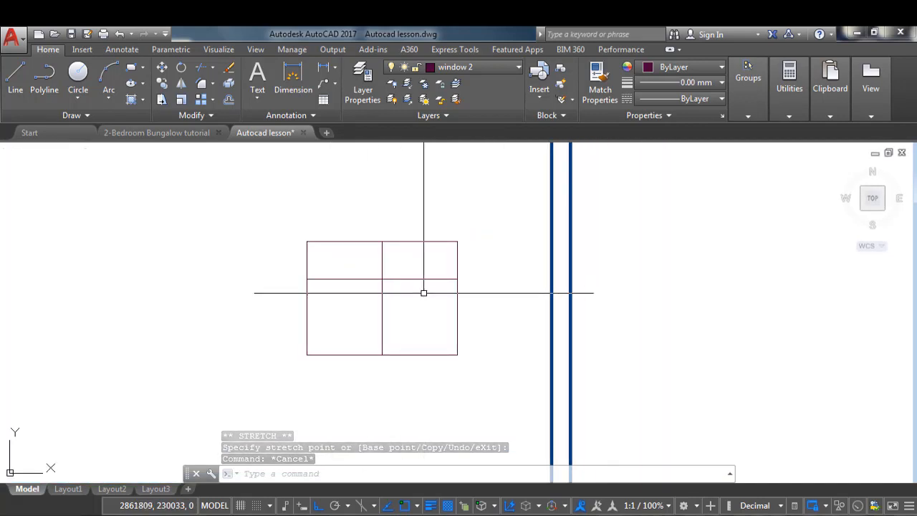
scroll(379, 338, up, 1)
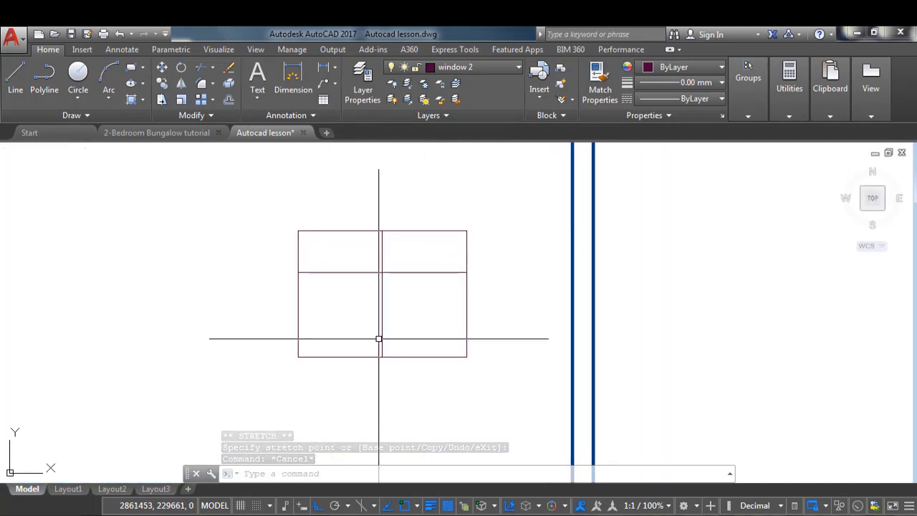
Step: Draw a line along the transom from its intersection with the mullion to the window's left frame edge
click(15, 77)
scroll(361, 334, up, 2)
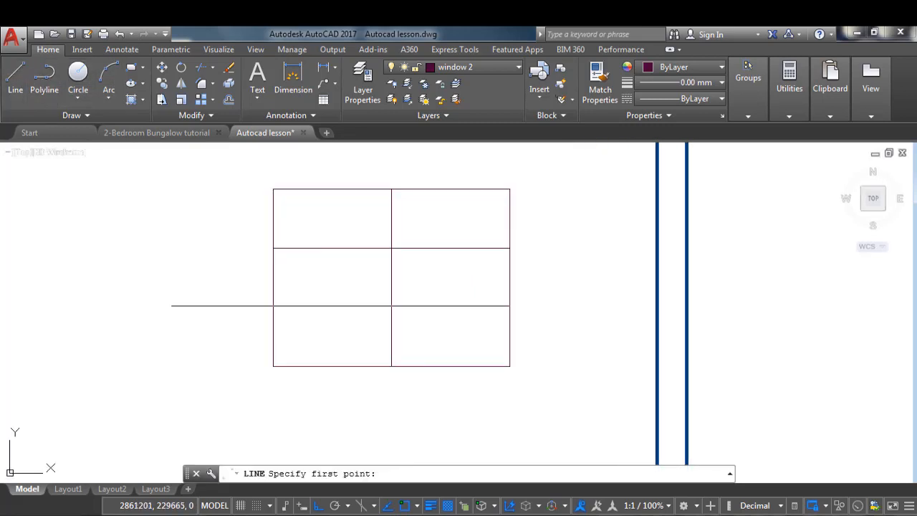
click(391, 248)
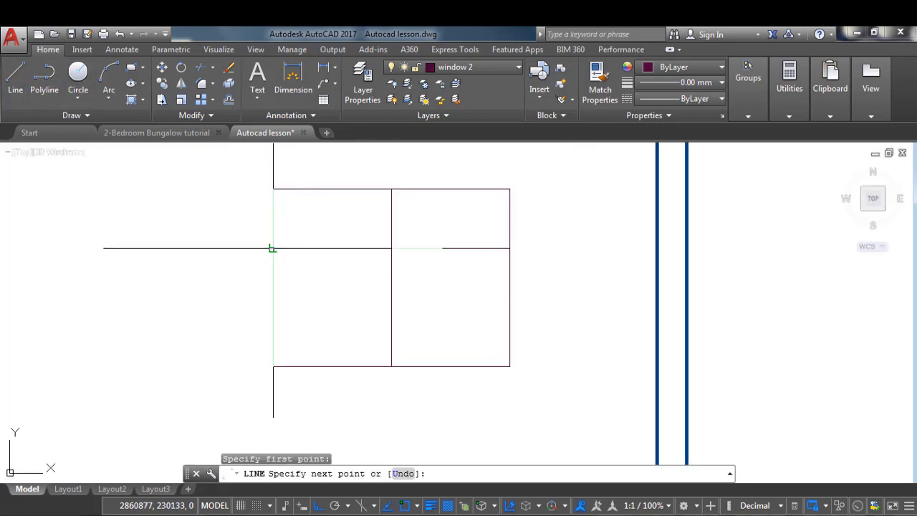
click(273, 248)
key(Return)
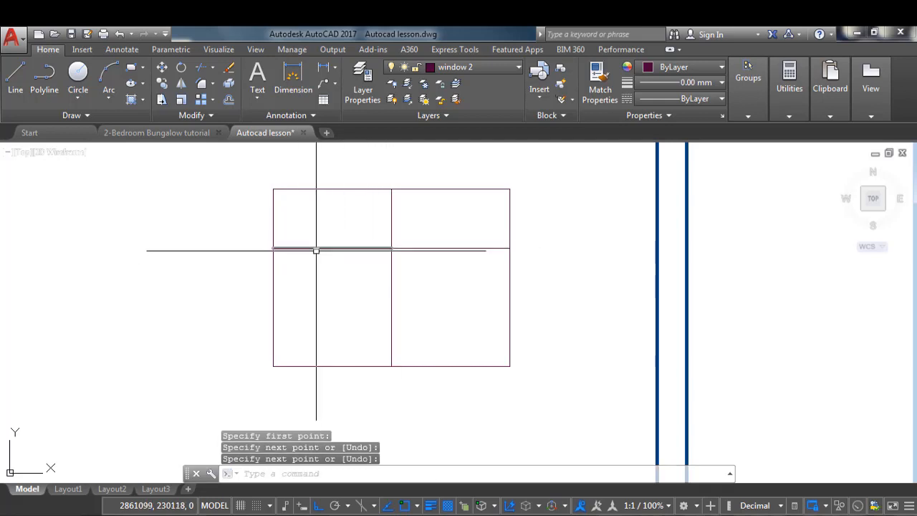
Step: Draw a vertical line from the midpoint of the left half of the transom down to the window sill
key(Return)
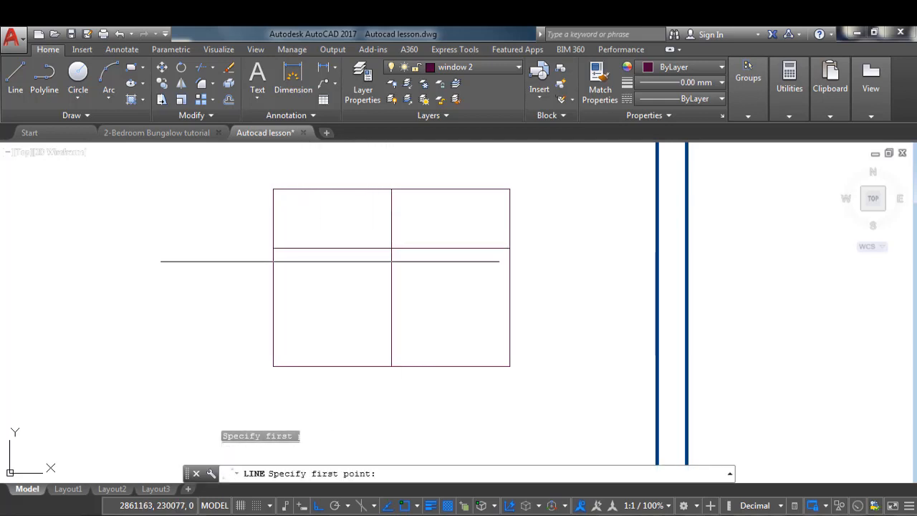
click(333, 248)
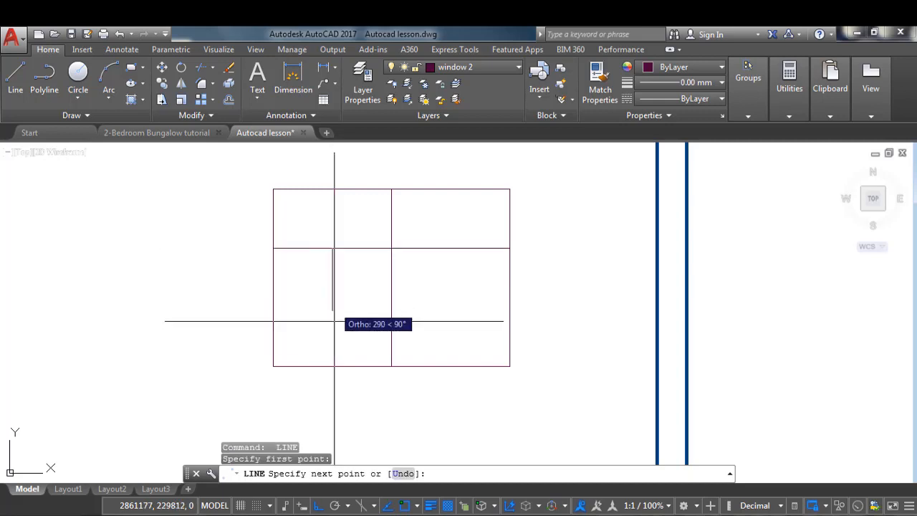
click(331, 367)
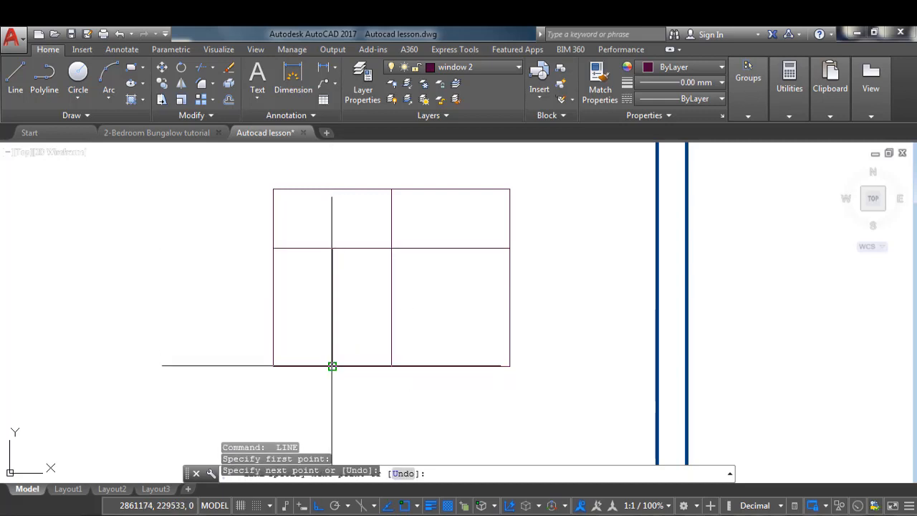
scroll(395, 289, down, 3)
scroll(430, 301, up, 2)
scroll(449, 284, up, 2)
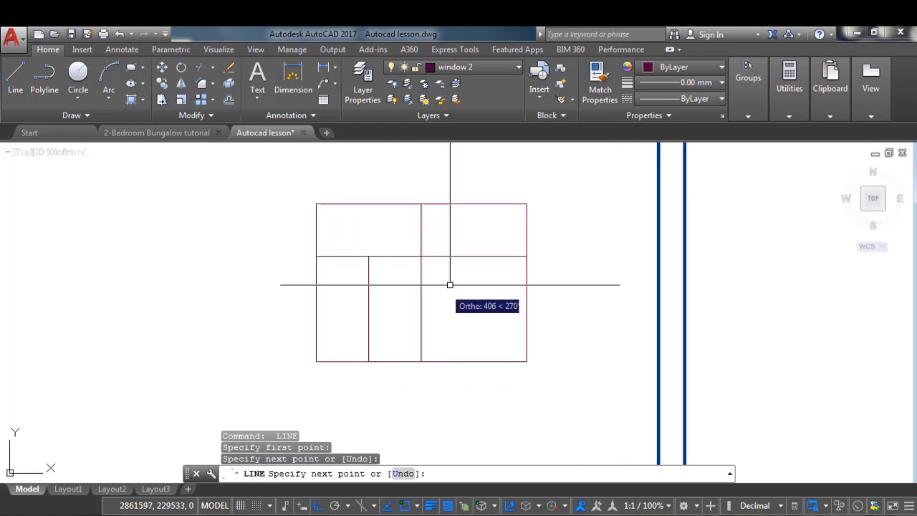
key(Return)
scroll(358, 328, down, 1)
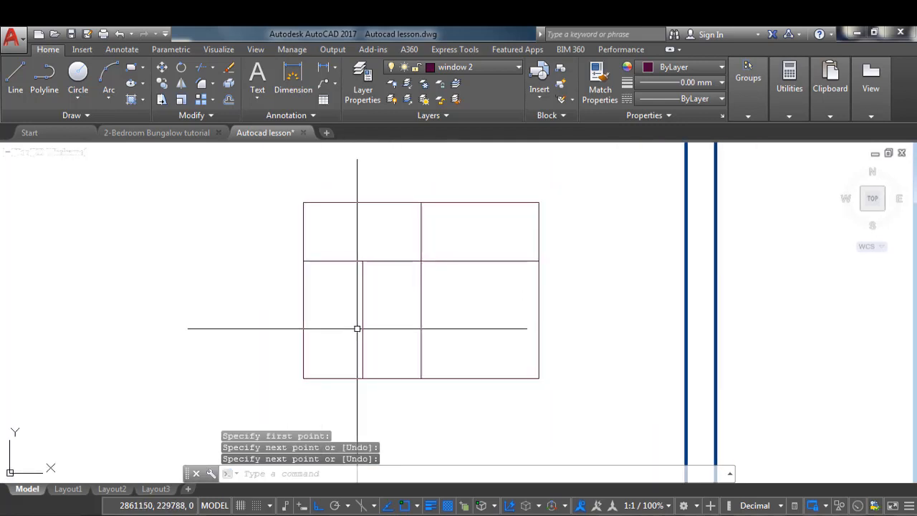
scroll(329, 301, up, 1)
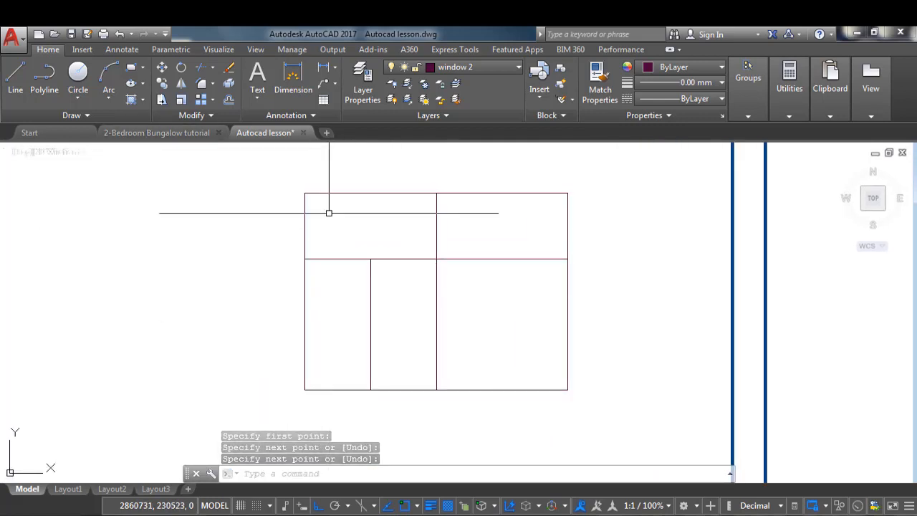
Step: Create polyline boundaries around the upper pane and the two narrow lower panes in the window's left half
scroll(415, 250, down, 1)
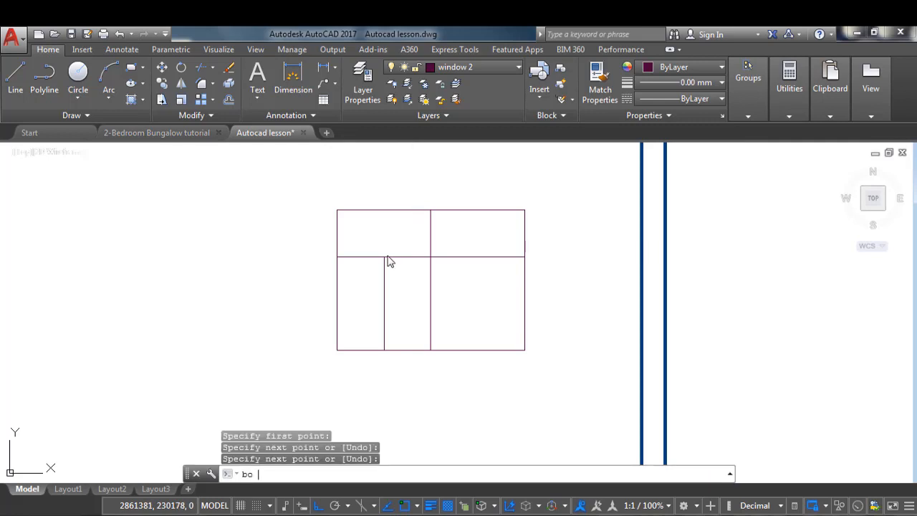
key(Return)
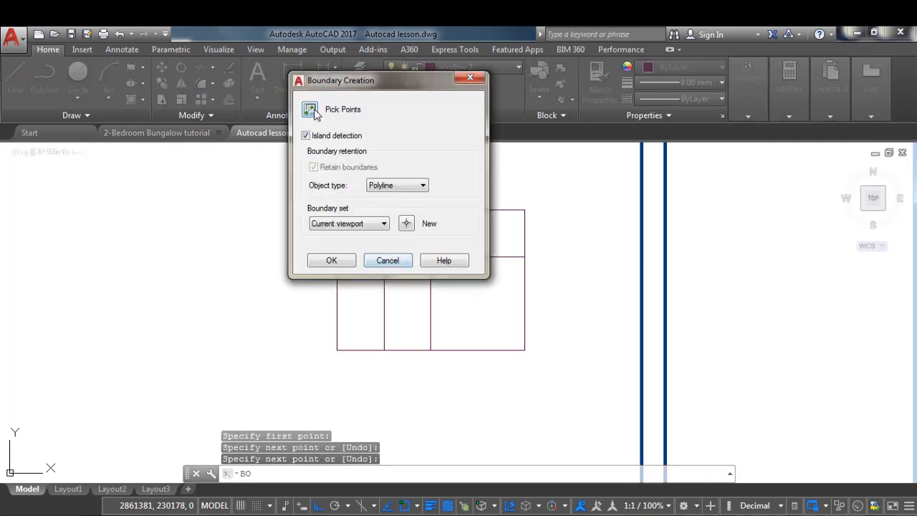
click(312, 111)
scroll(380, 230, up, 1)
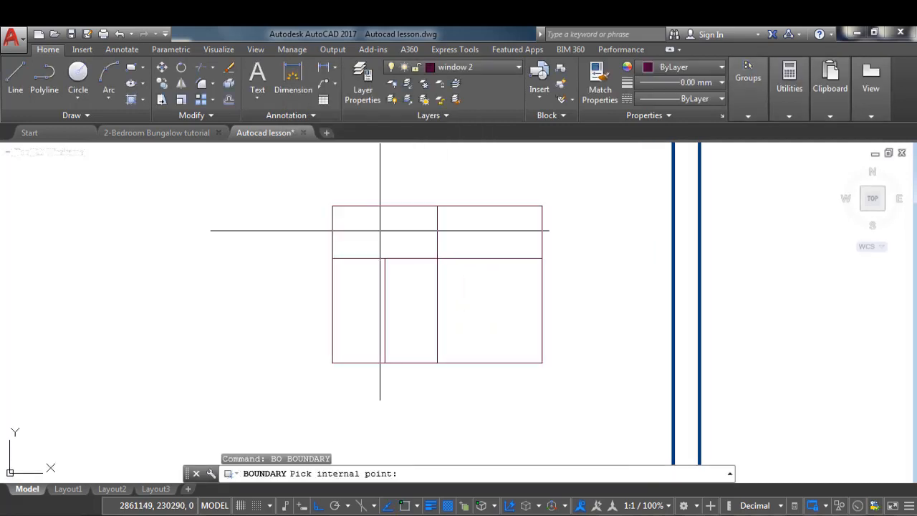
click(383, 233)
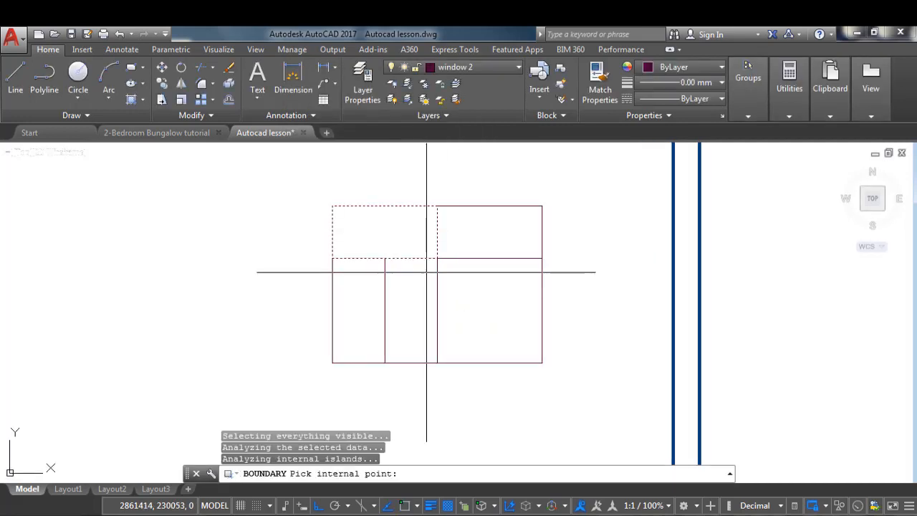
click(425, 305)
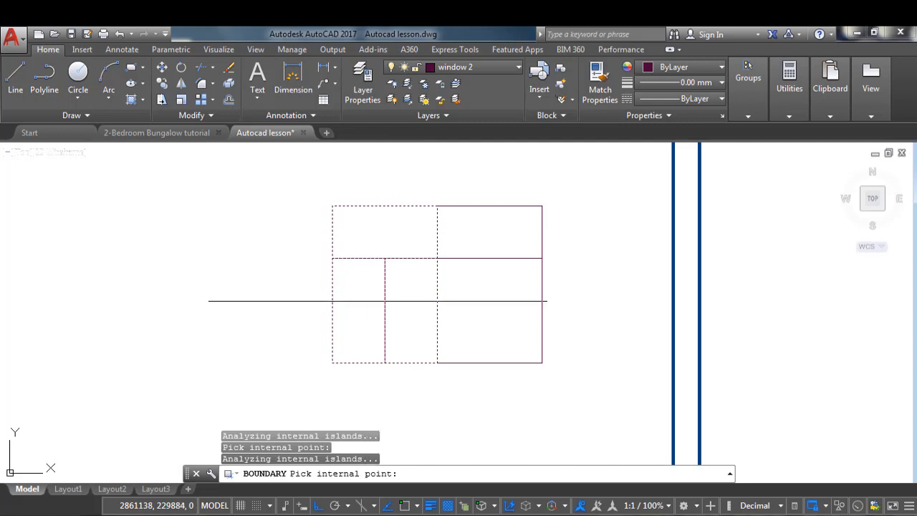
key(Return)
scroll(419, 231, up, 1)
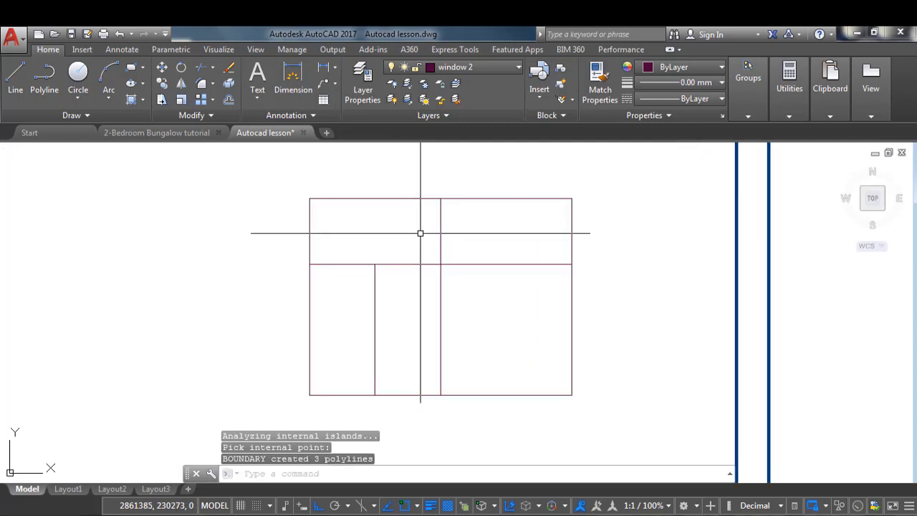
Step: Offset the three pane boundaries in the window's left half inward by 40
text(c)
key(Return)
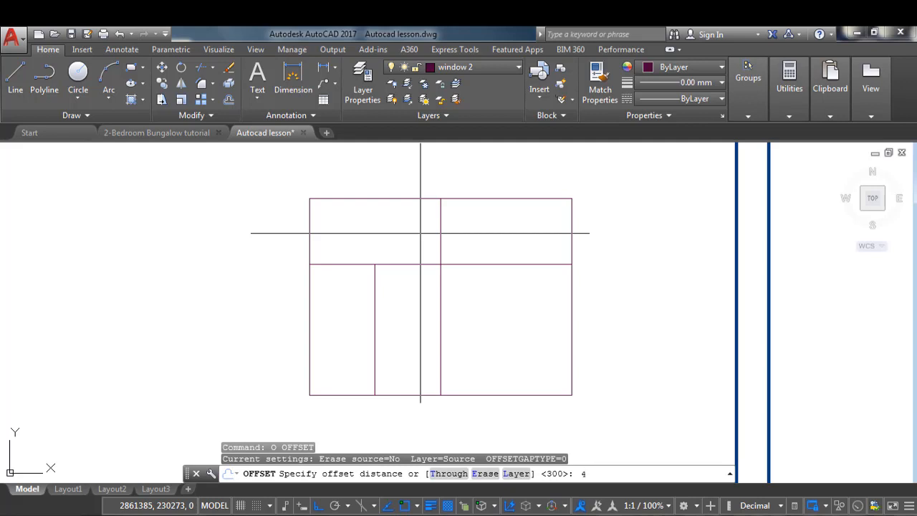
key(Return)
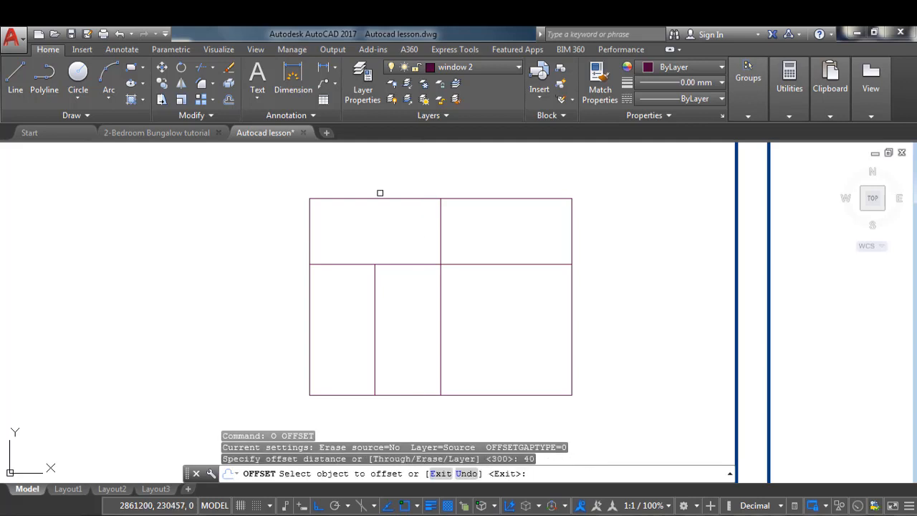
click(393, 195)
click(393, 241)
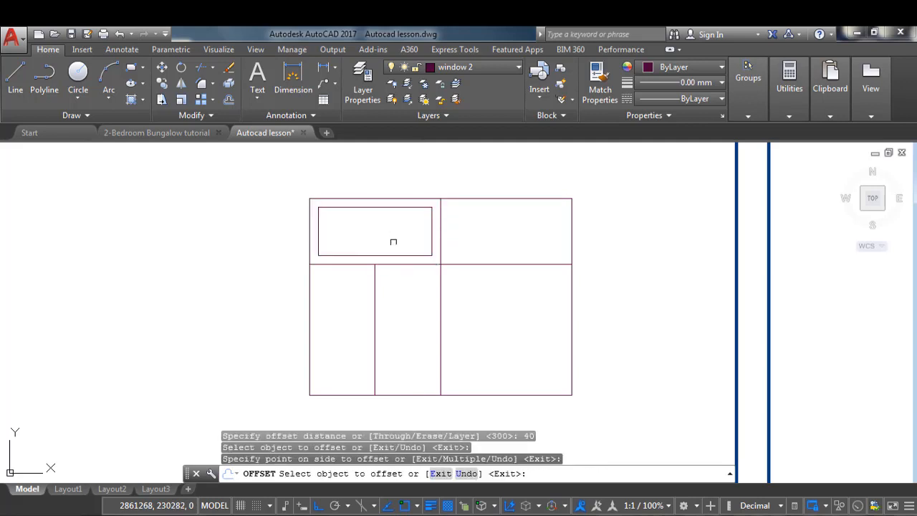
click(309, 328)
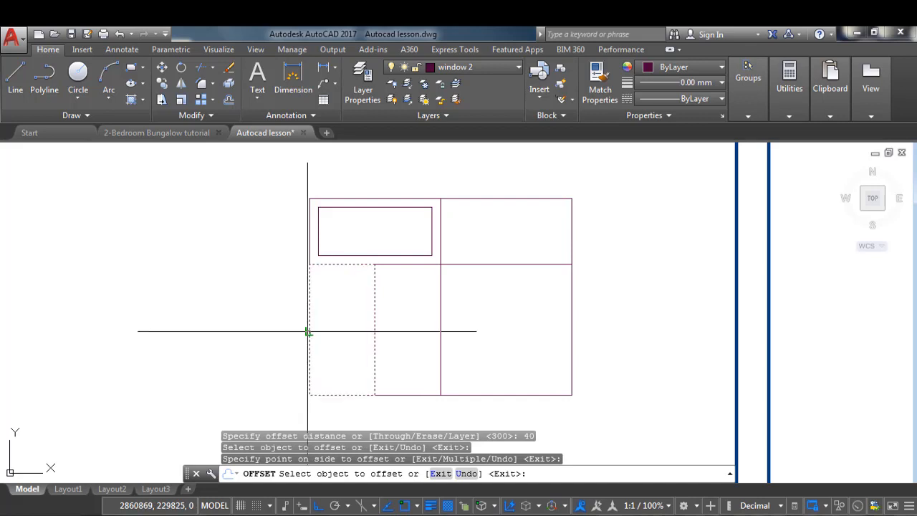
click(348, 332)
click(441, 310)
click(399, 322)
scroll(398, 322, down, 2)
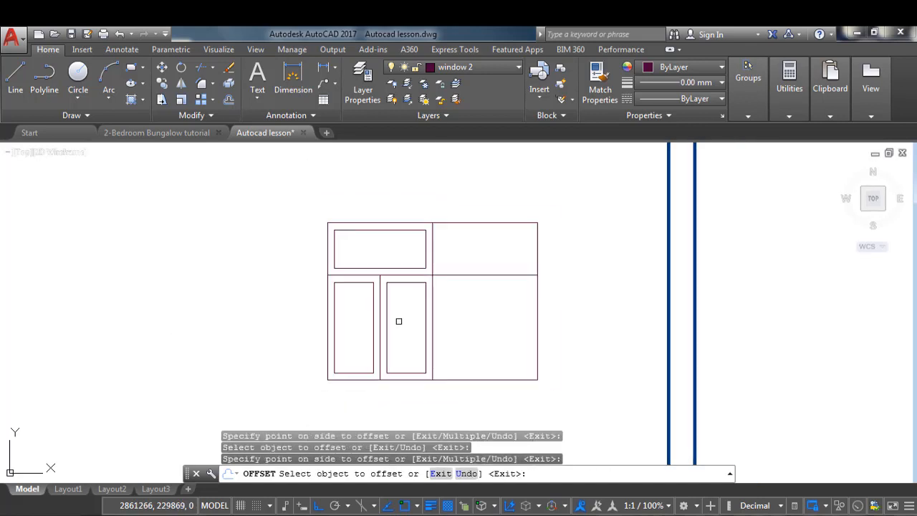
scroll(409, 288, up, 2)
key(Return)
scroll(354, 261, down, 1)
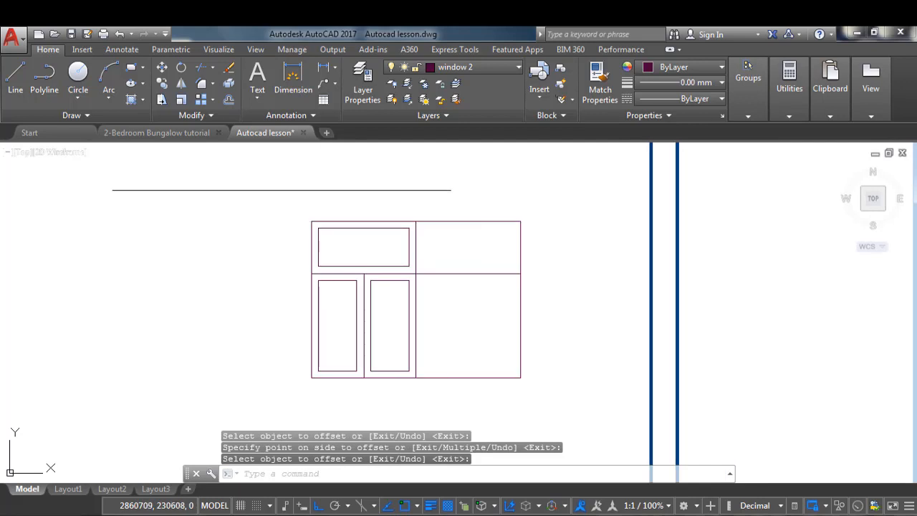
Step: Mirror the left half of the window with its pane frames about the central mullion, keeping the source objects
click(280, 191)
click(433, 395)
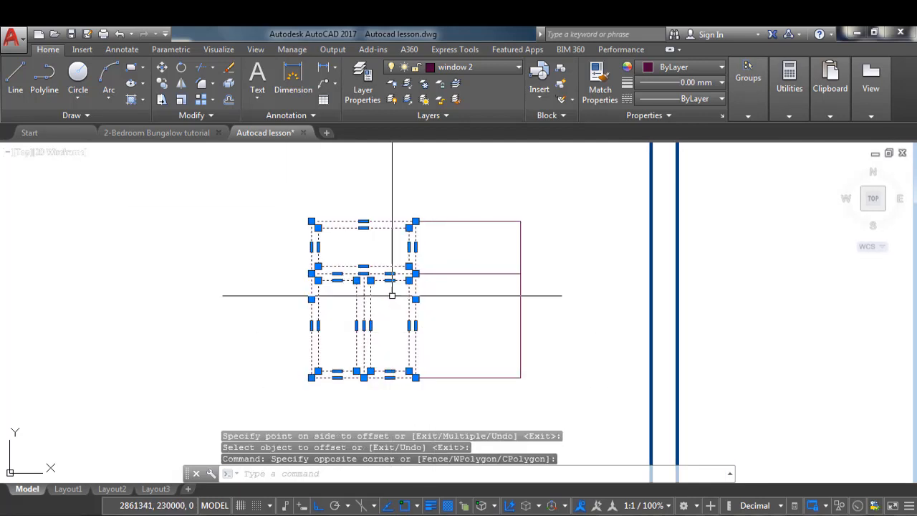
text(mi)
key(Return)
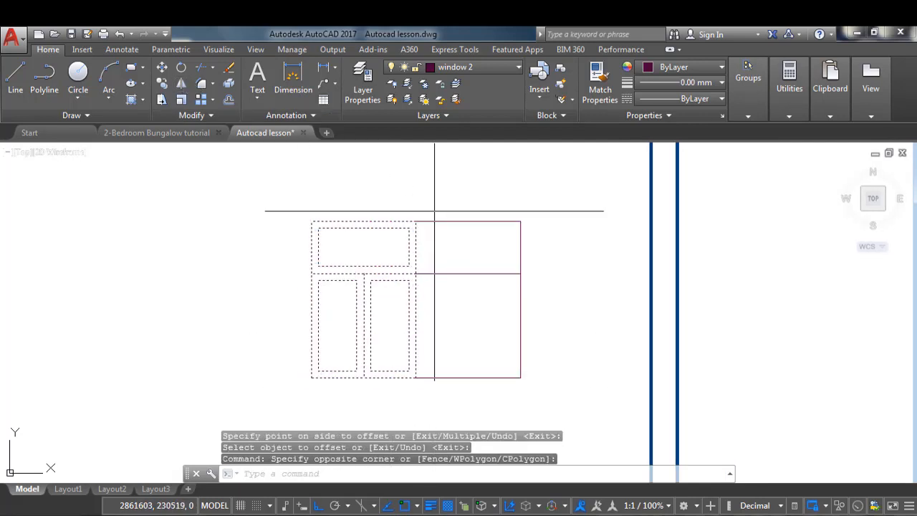
click(415, 221)
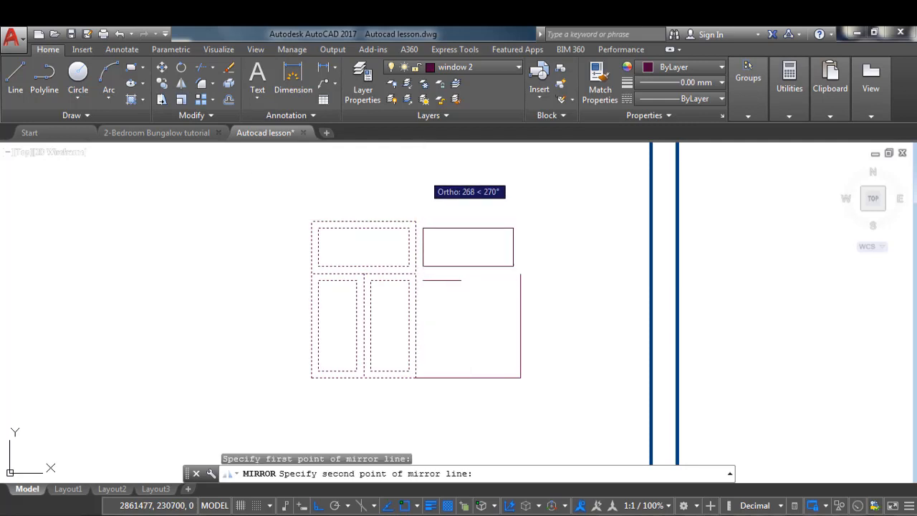
click(422, 160)
right_click(422, 160)
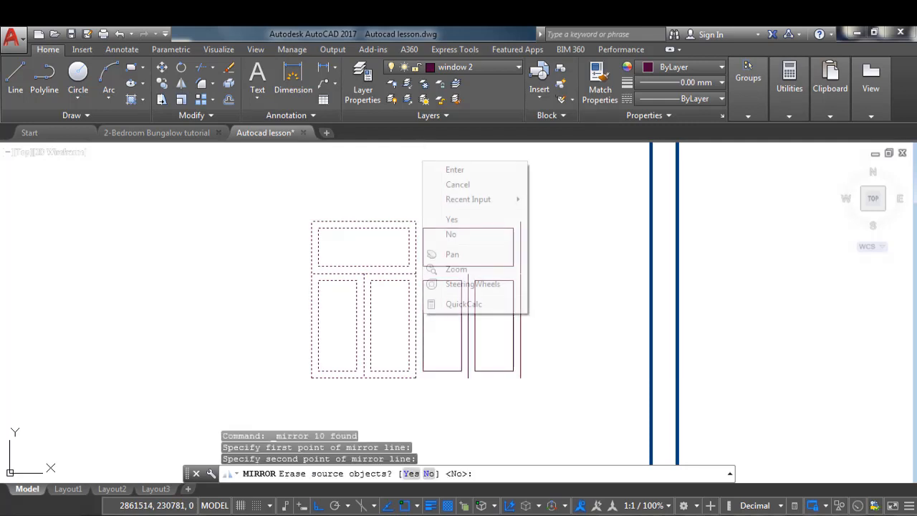
click(442, 169)
scroll(451, 239, down, 5)
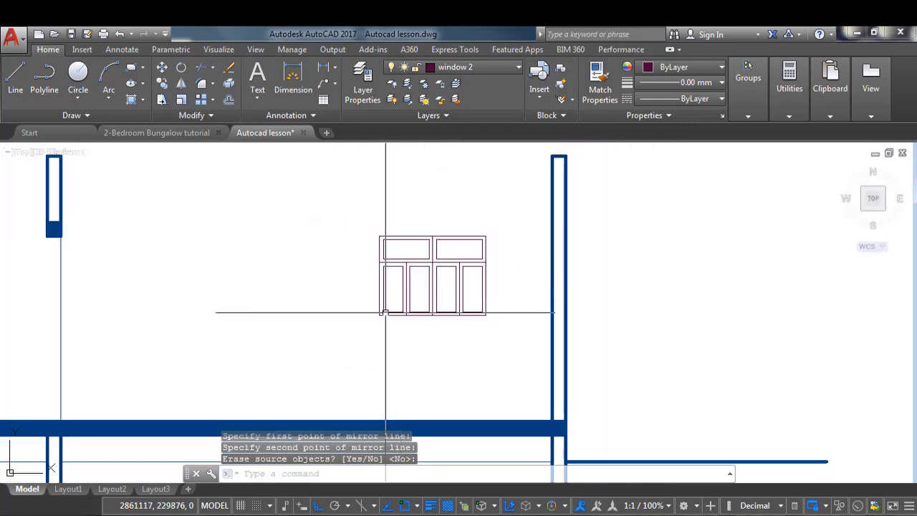
Step: Make the door layer current
scroll(629, 287, down, 2)
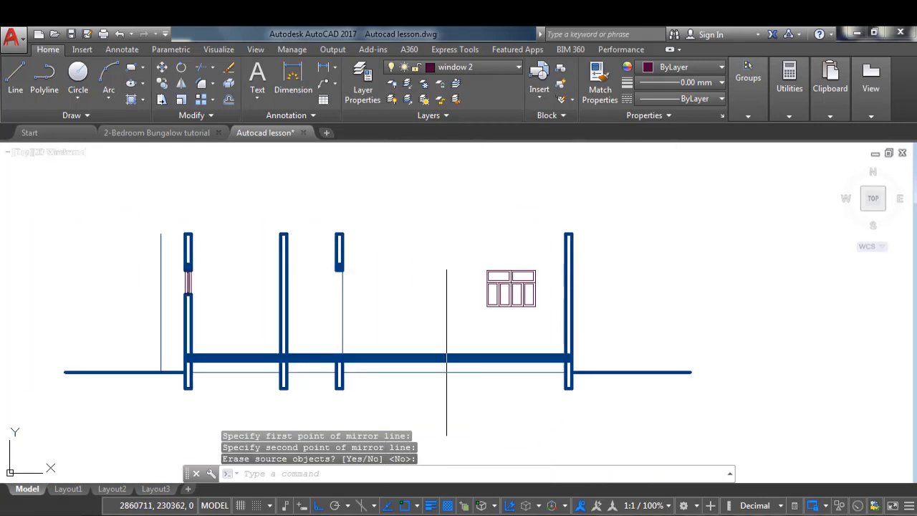
scroll(446, 358, up, 3)
scroll(658, 401, down, 1)
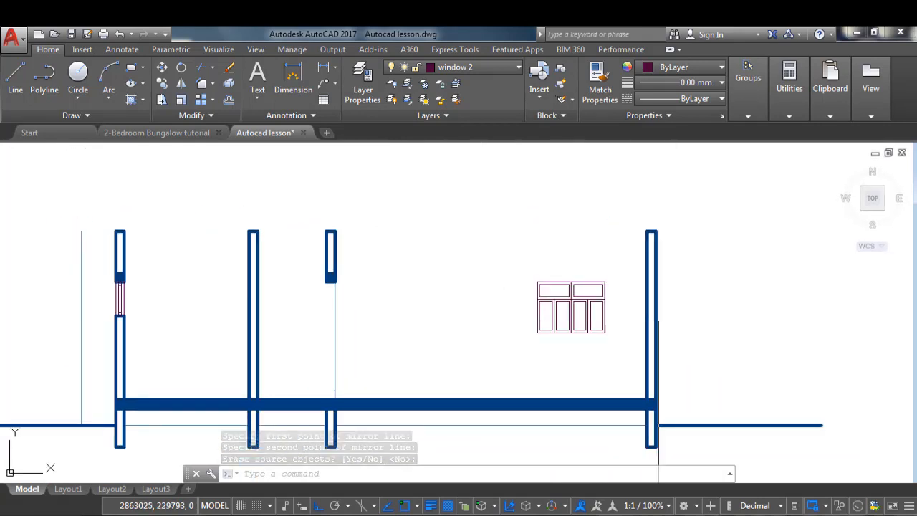
scroll(658, 319, down, 1)
click(519, 66)
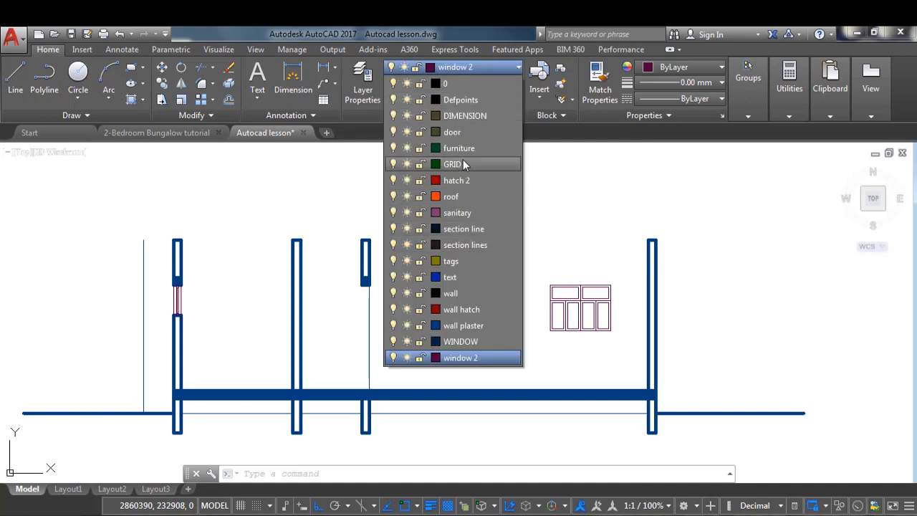
click(466, 131)
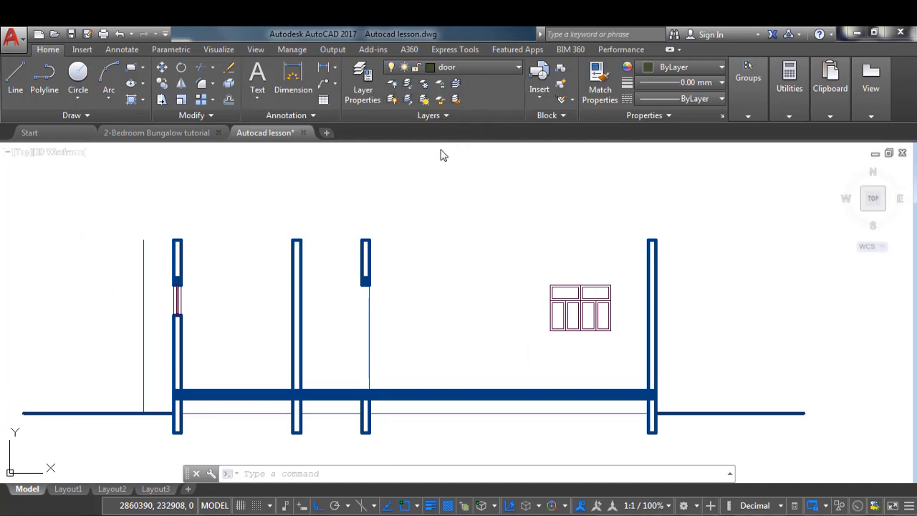
Step: Project the lobby's upper bedroom door (D 02) onto the section with vertical construction lines through both edges of its opening
scroll(359, 359, down, 1)
scroll(359, 359, down, 4)
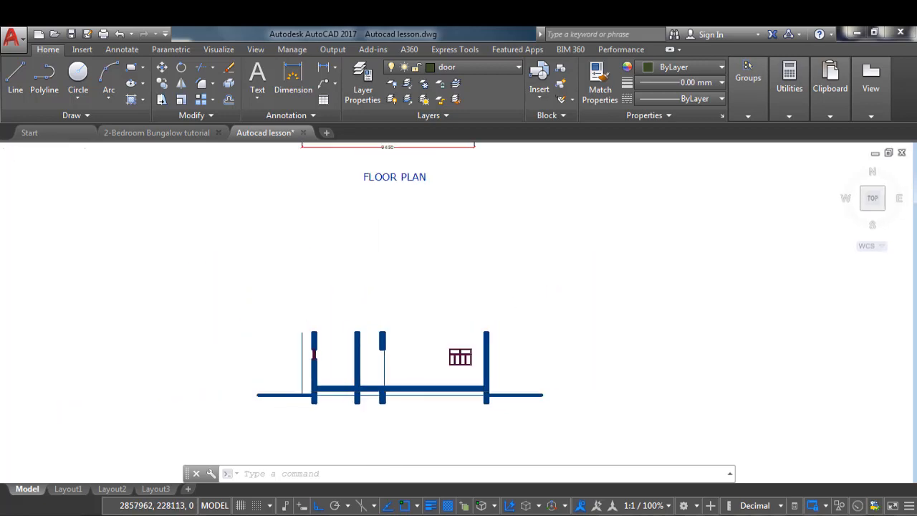
scroll(379, 144, up, 4)
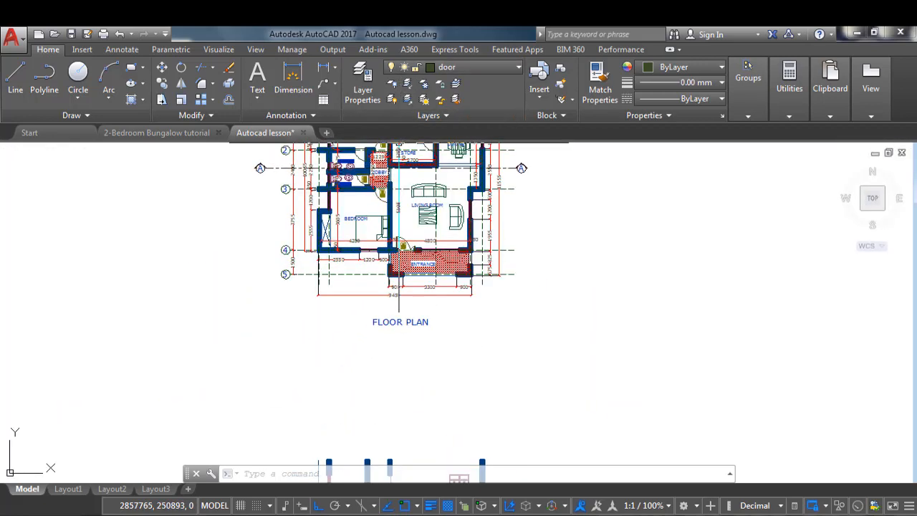
scroll(379, 141, up, 1)
text(x)
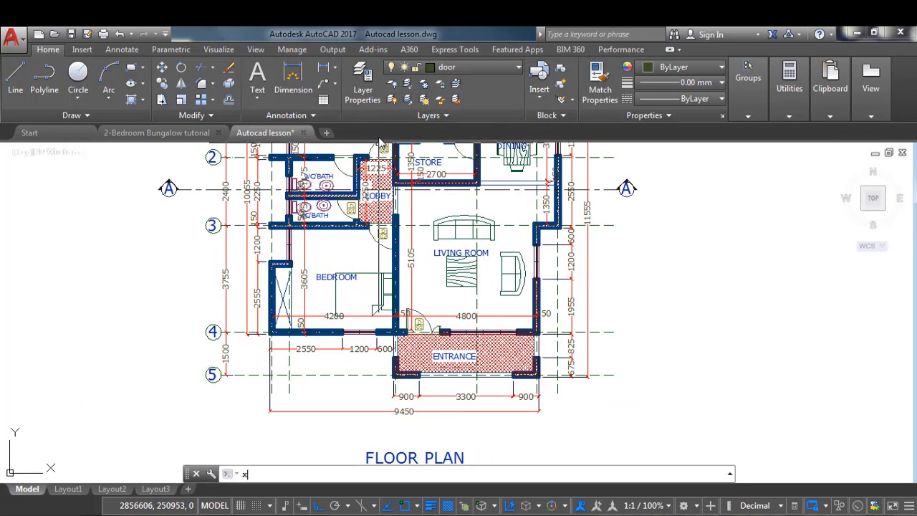
text(l)
key(Return)
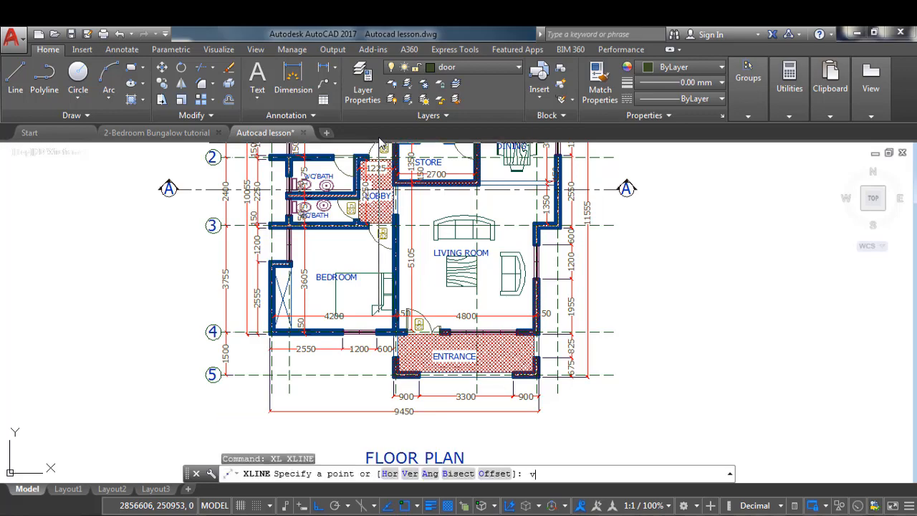
key(Return)
scroll(381, 391, down, 2)
scroll(393, 322, up, 6)
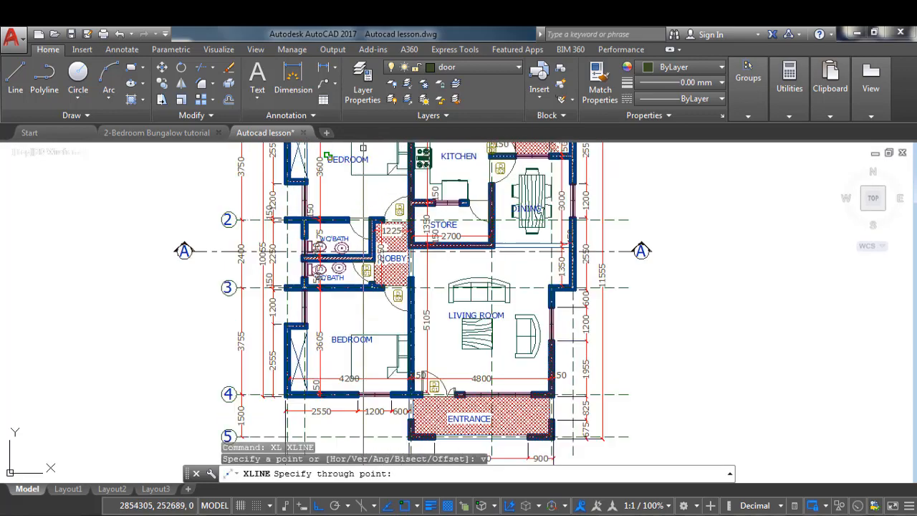
scroll(409, 237, up, 1)
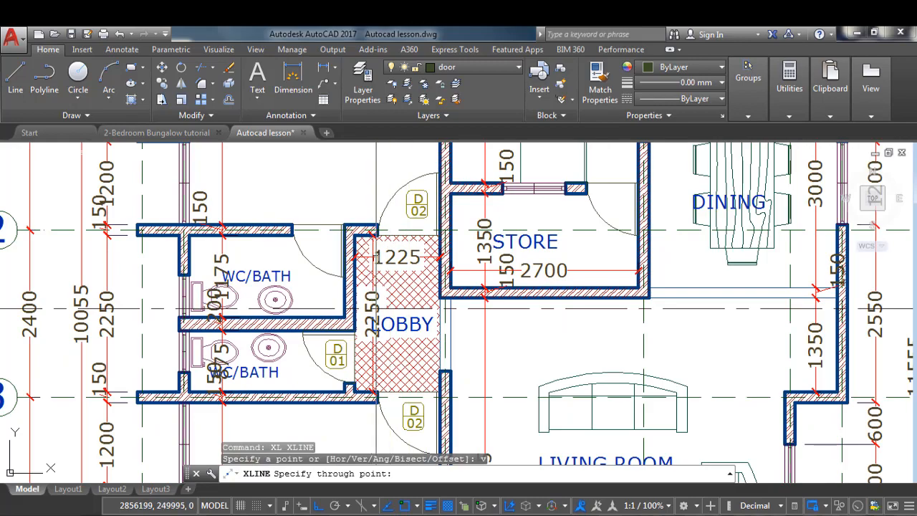
scroll(387, 240, up, 3)
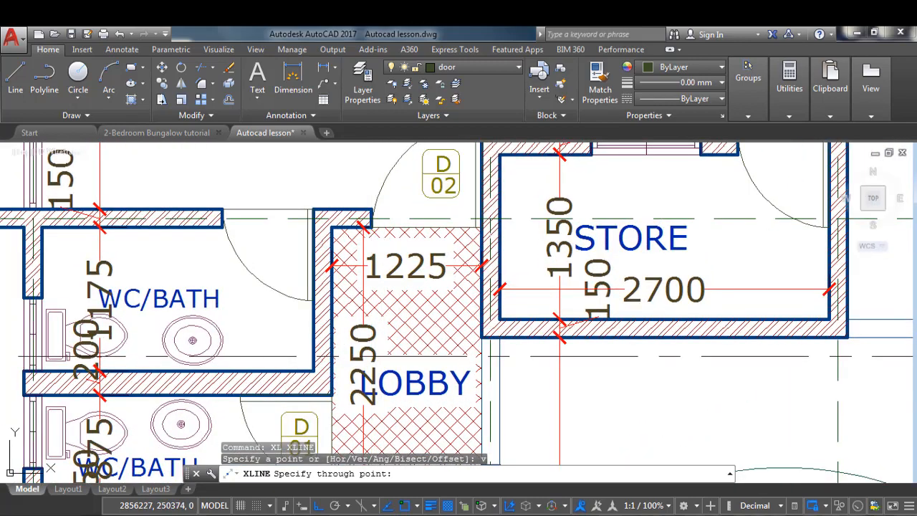
click(371, 215)
click(482, 228)
scroll(419, 172, down, 6)
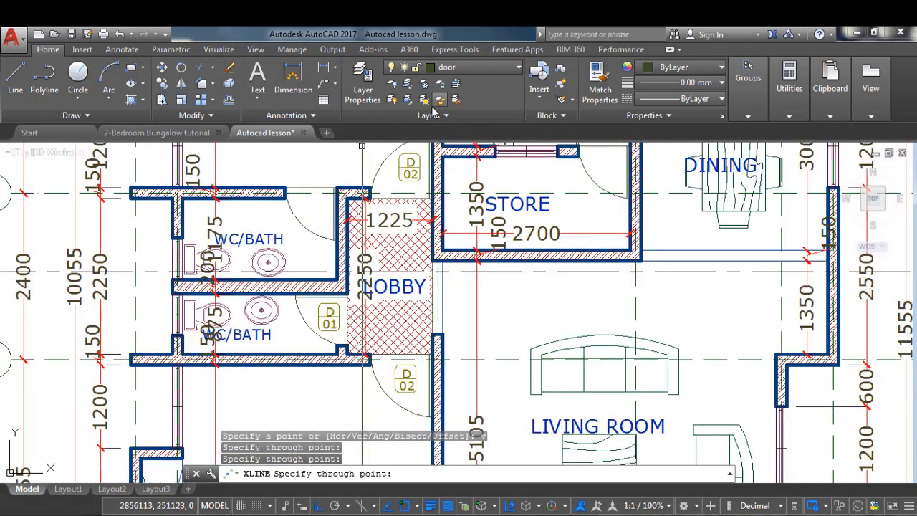
scroll(452, 379, up, 6)
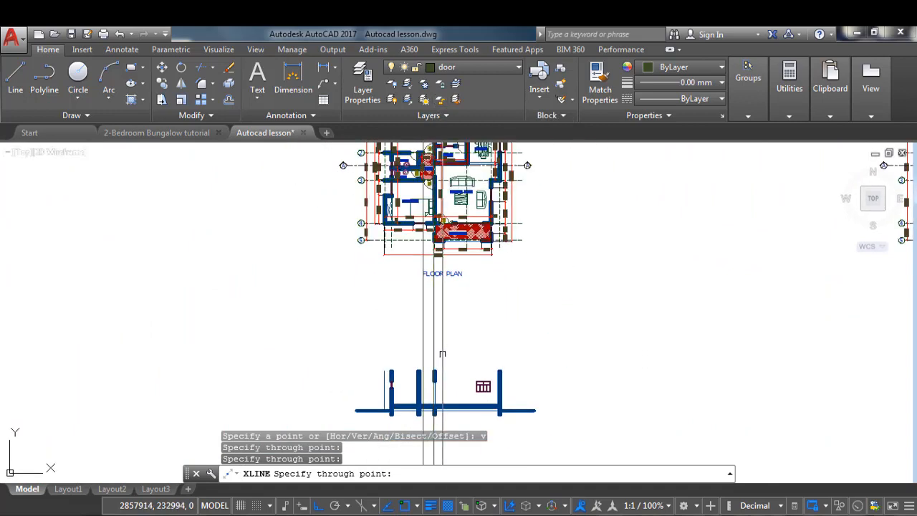
scroll(452, 379, up, 4)
key(Escape)
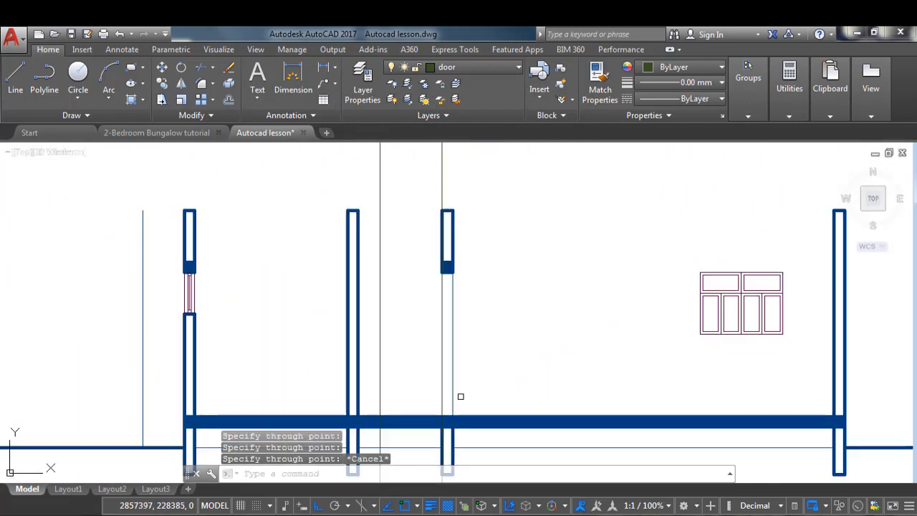
Step: Offset the top line of the section's floor slab upward by 2100 to mark the door head
scroll(459, 394, down, 2)
scroll(459, 408, up, 2)
text(o)
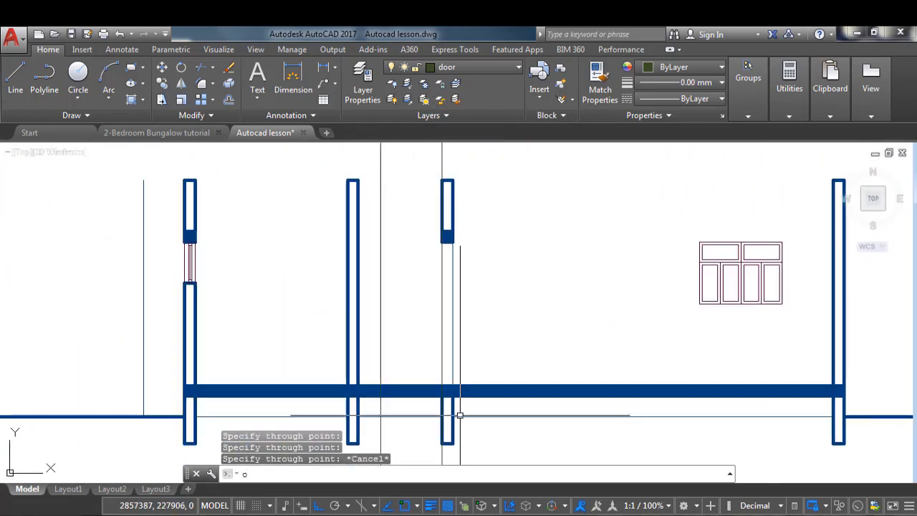
key(Return)
text(2100)
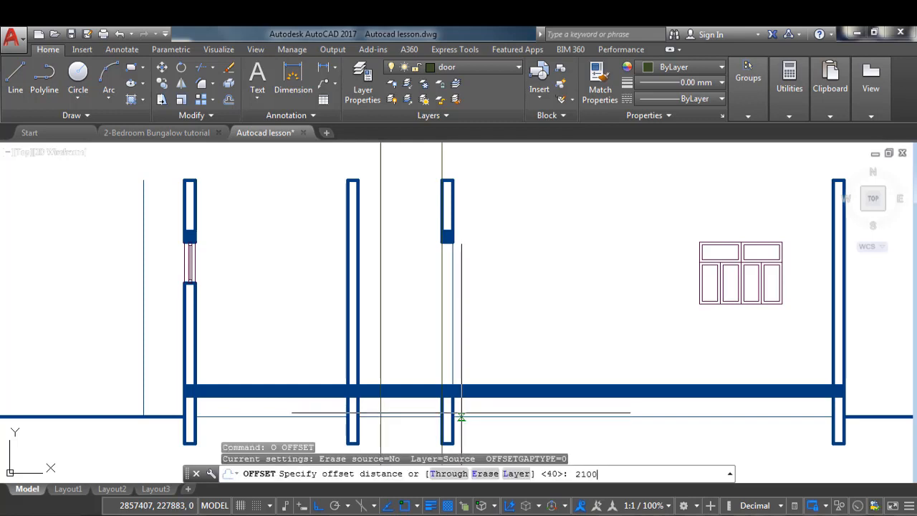
key(Return)
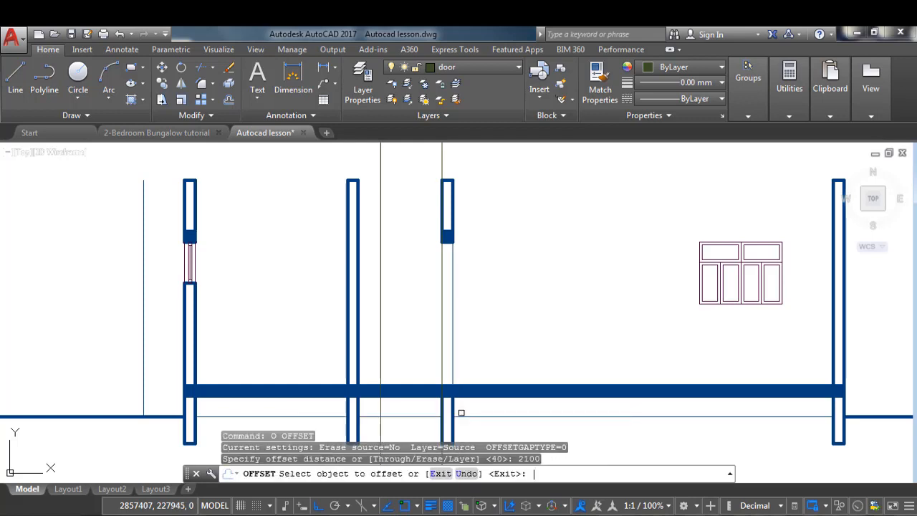
click(408, 385)
click(398, 301)
scroll(412, 289, up, 1)
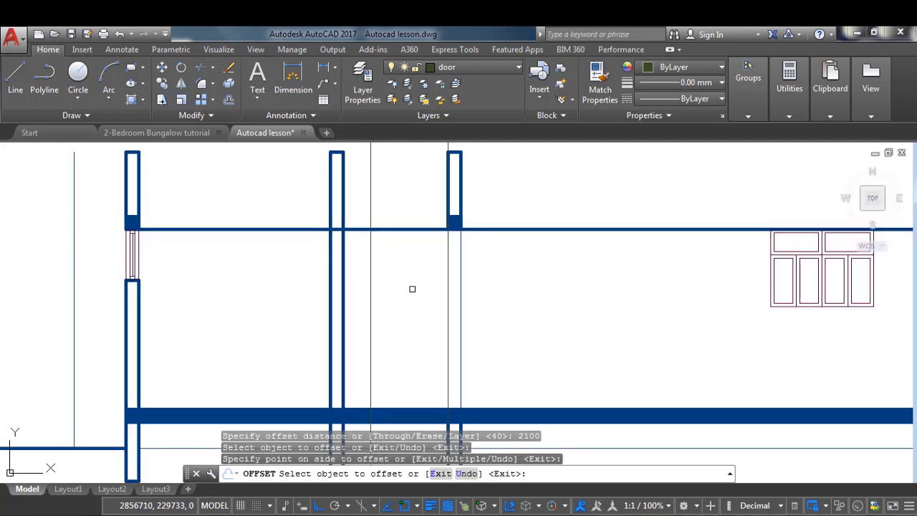
scroll(412, 288, down, 1)
key(Return)
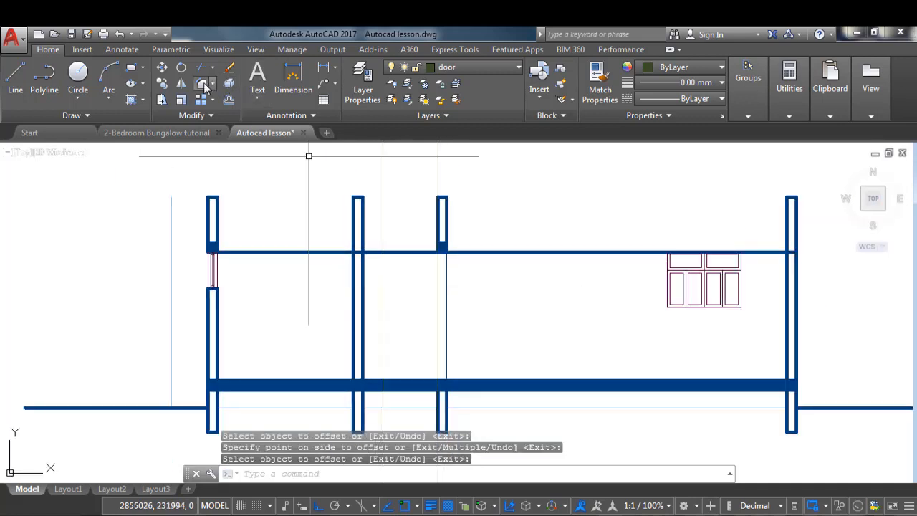
Step: Trim the door-head line on both sides of the door opening and cut the two vertical construction lines above it
text(tr)
key(Return)
click(518, 219)
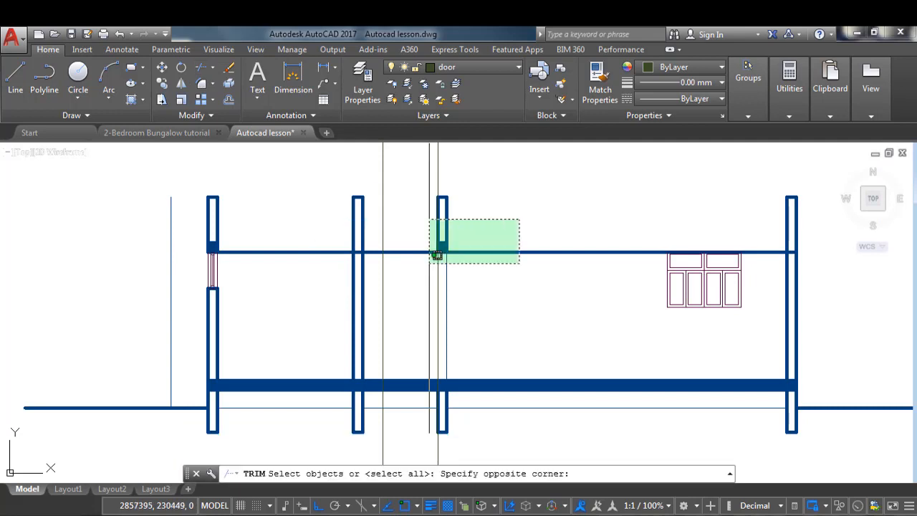
click(372, 350)
key(Return)
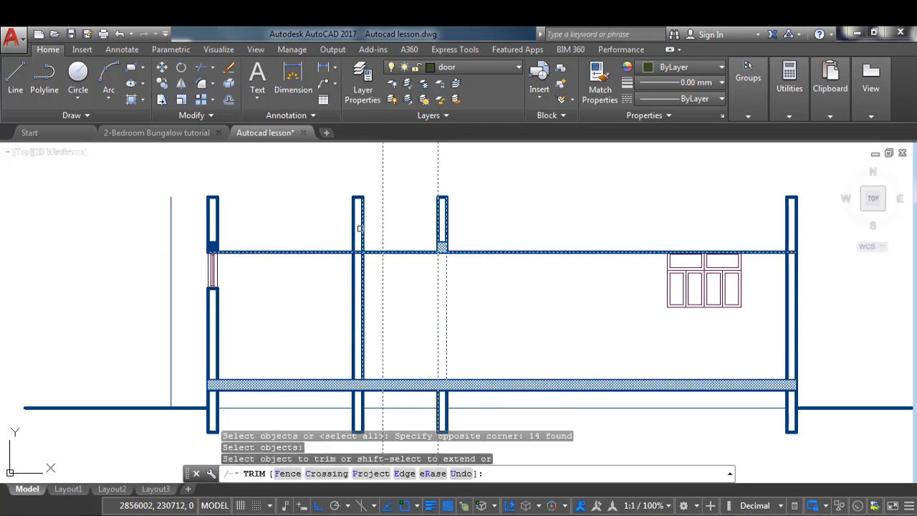
click(374, 251)
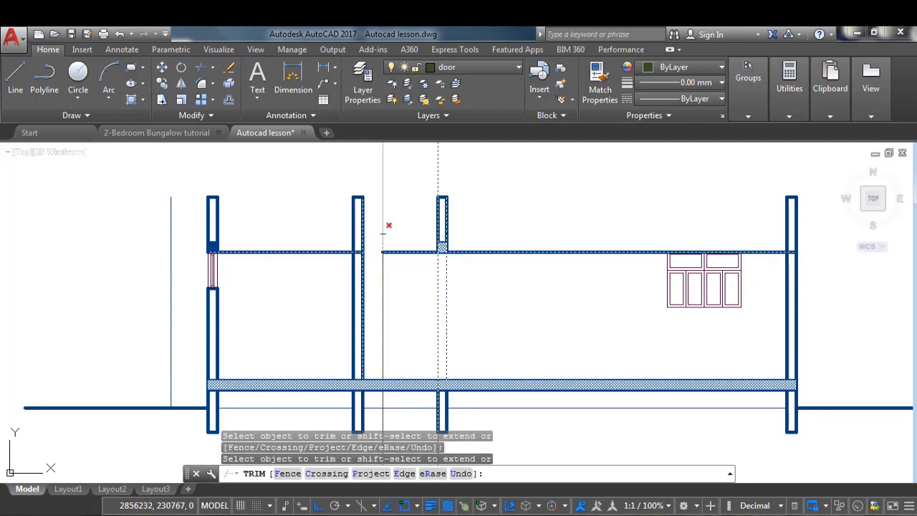
click(438, 218)
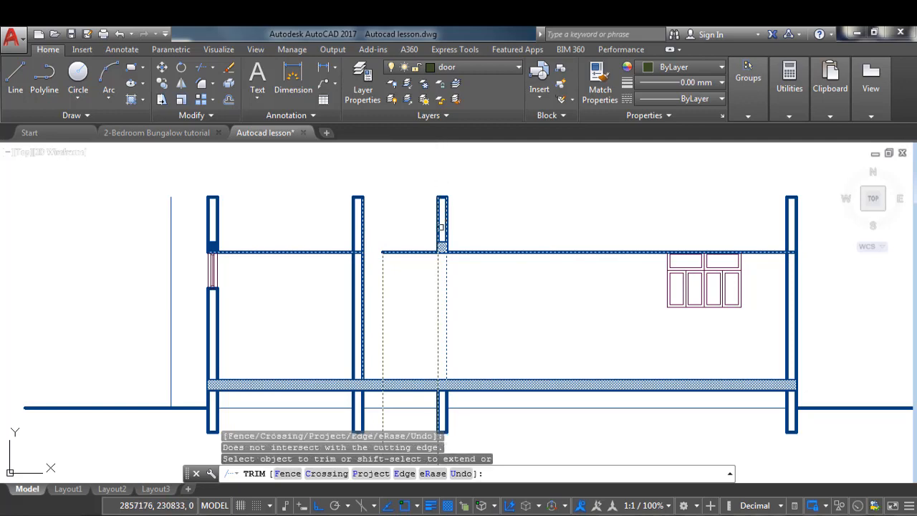
scroll(439, 308, up, 1)
click(459, 244)
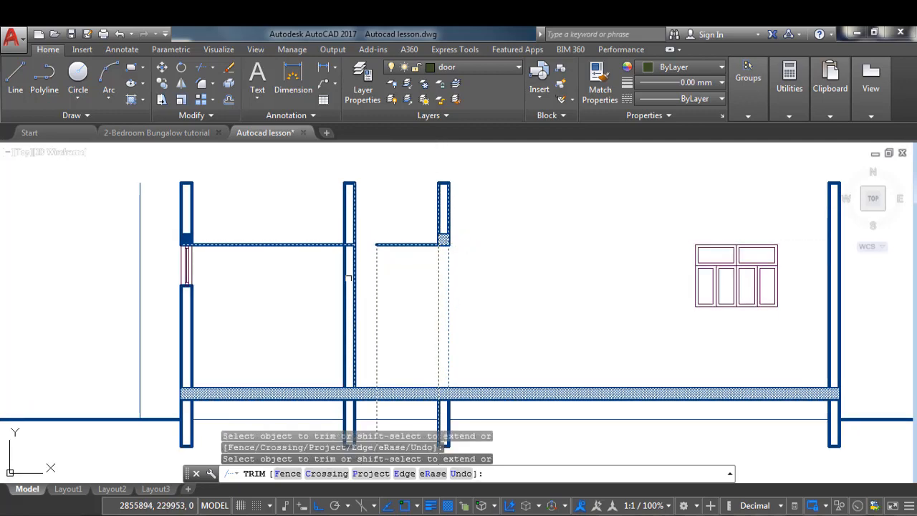
scroll(349, 279, up, 2)
key(Return)
scroll(307, 244, down, 2)
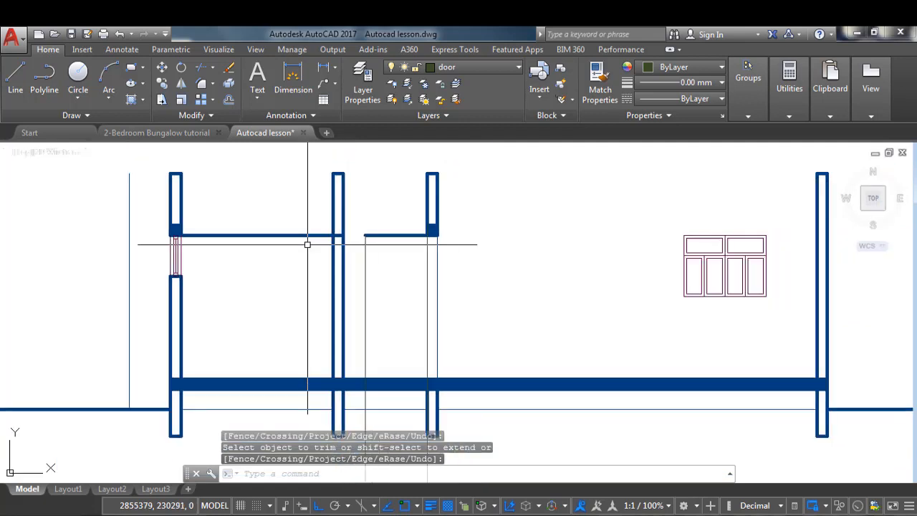
Step: Trim the door's left vertical line below the top of the floor slab
scroll(374, 351, up, 1)
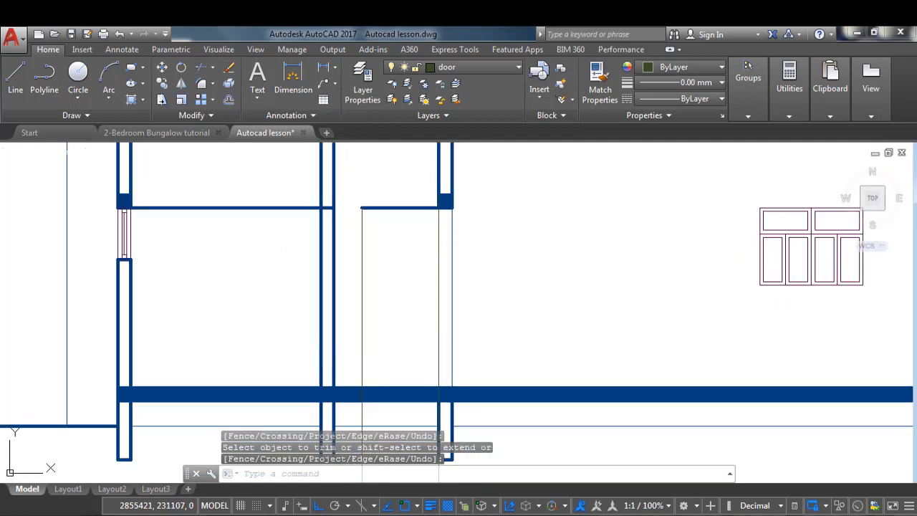
key(Return)
click(375, 391)
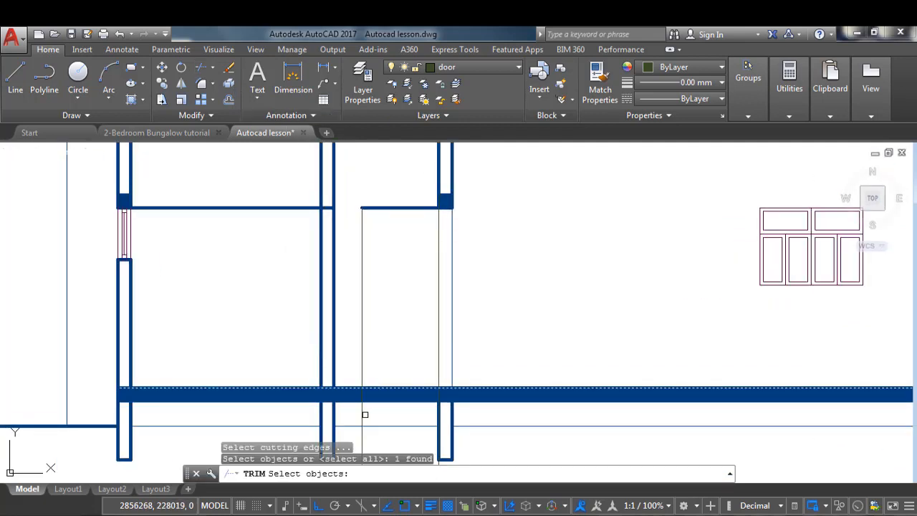
key(Return)
scroll(365, 412, down, 3)
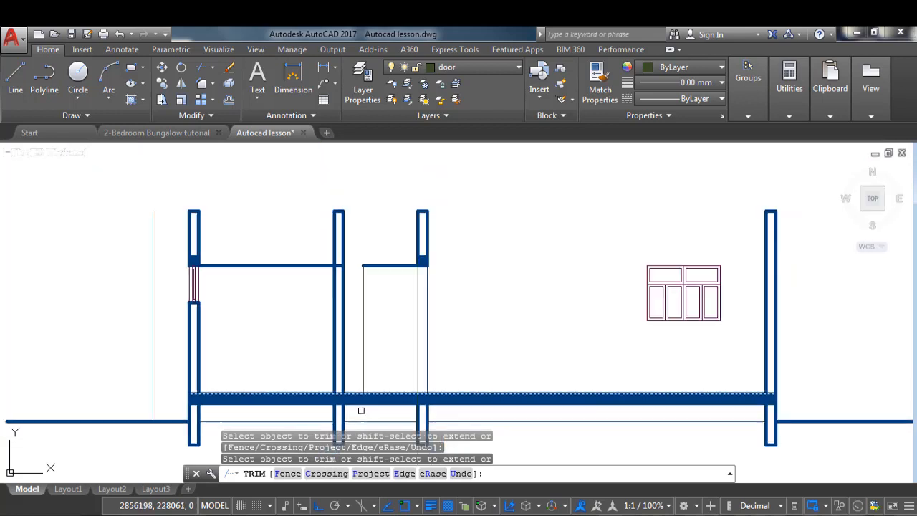
key(Escape)
Step: Delete the leftover head-line segment between the left outer wall and the inner wall beside the door
click(300, 314)
click(263, 270)
key(Delete)
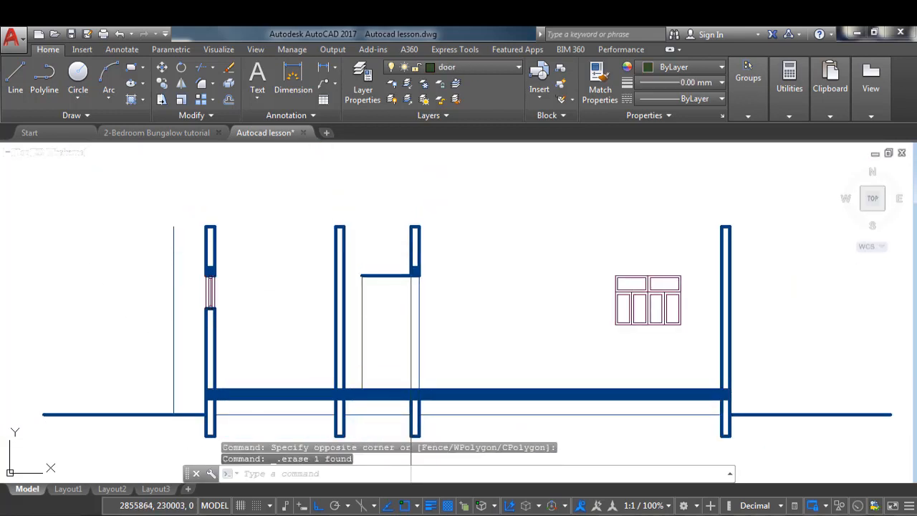
scroll(393, 262, up, 1)
scroll(406, 205, down, 2)
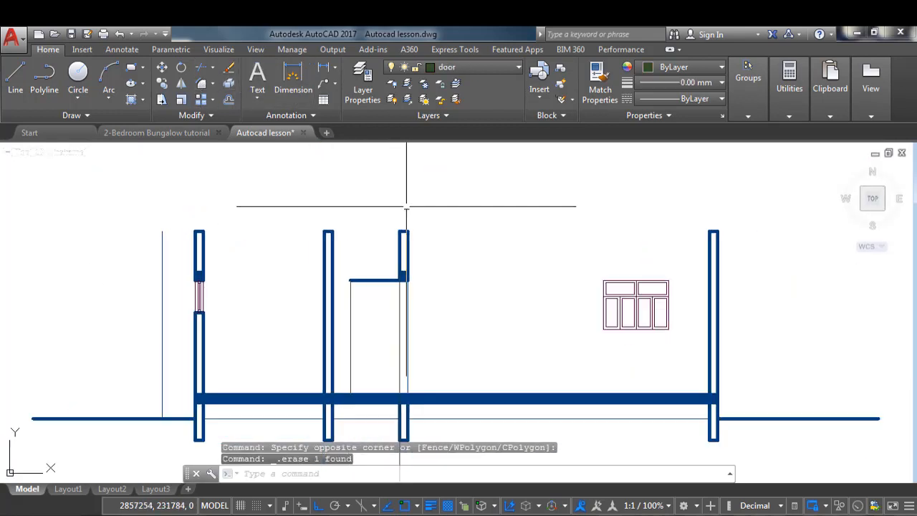
Step: Match the properties of the door's left vertical line onto the door-head line
click(600, 77)
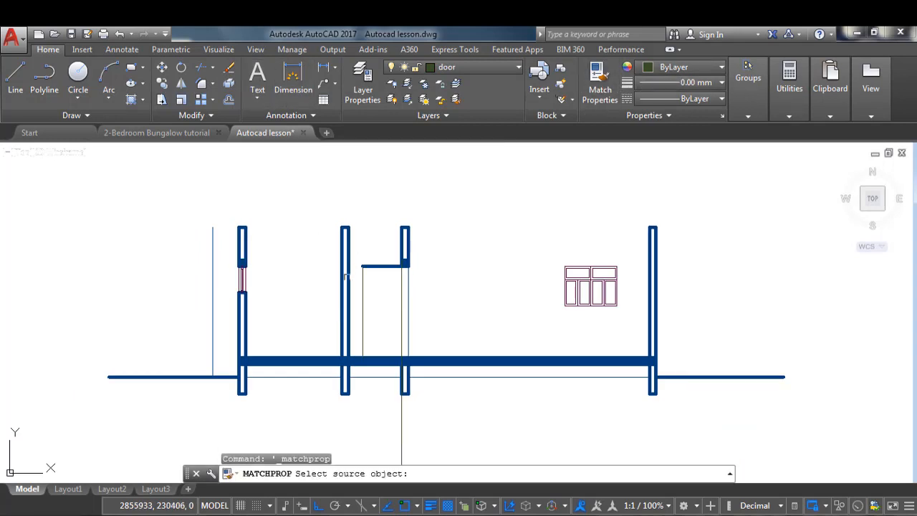
click(364, 286)
scroll(387, 287, down, 1)
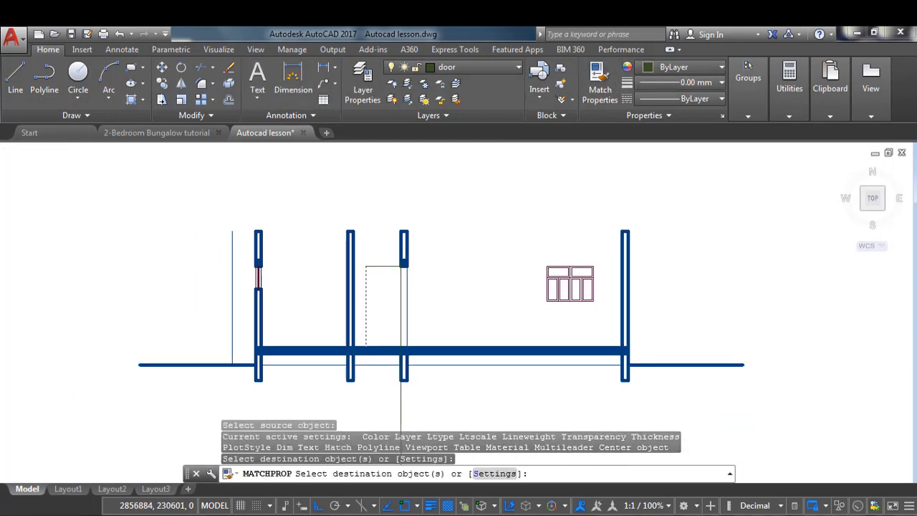
scroll(391, 313, up, 3)
key(Return)
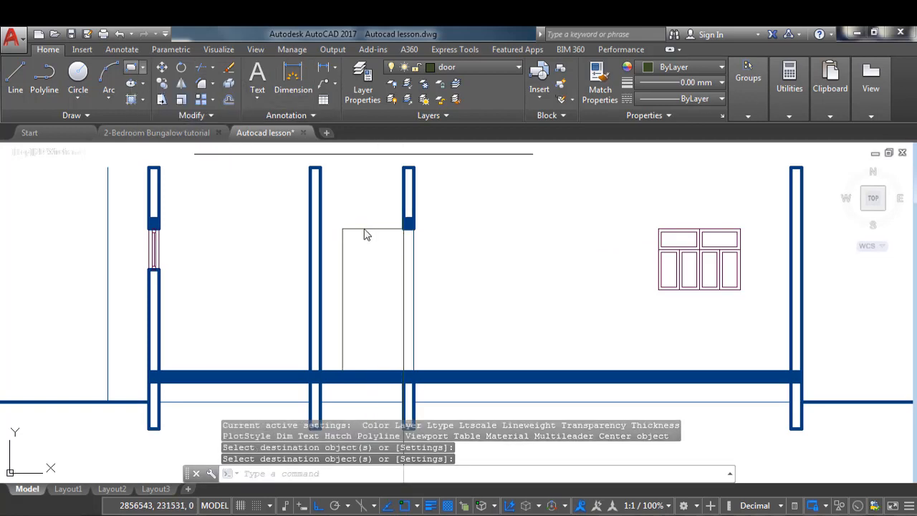
Step: Draw a rectangle from the door's upper-left corner to its lower-right corner at the slab and offset it inward by 45
click(342, 229)
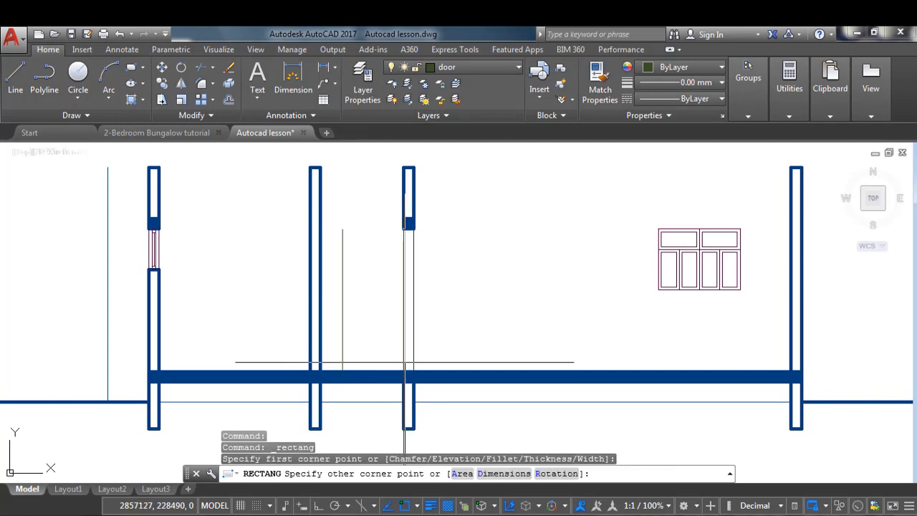
click(404, 371)
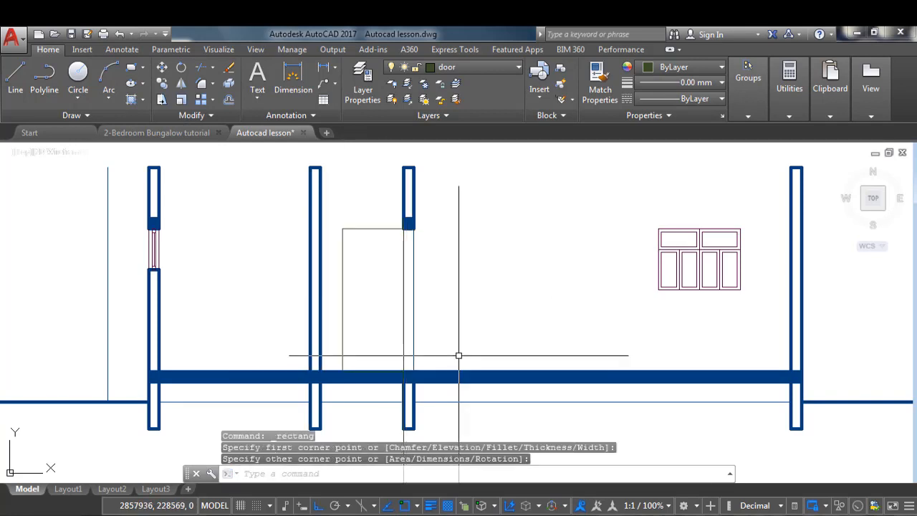
text(o)
key(Return)
text(45)
key(Return)
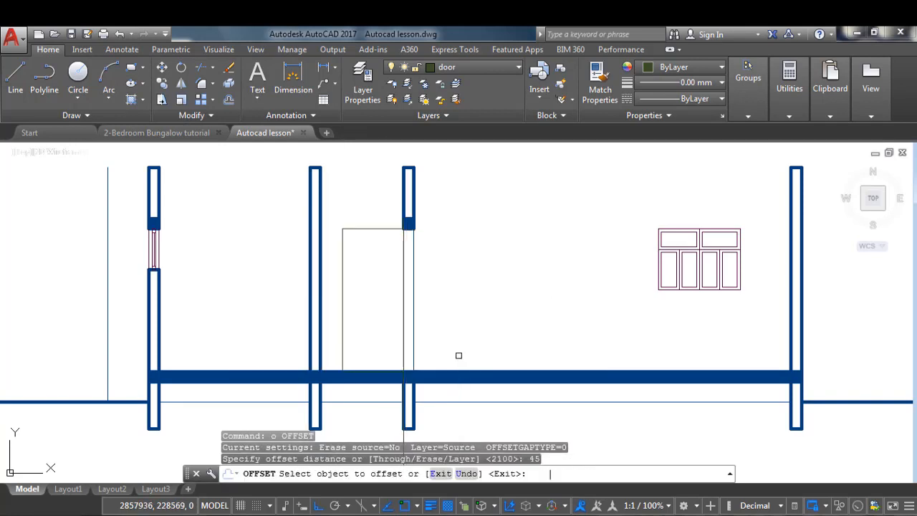
click(378, 227)
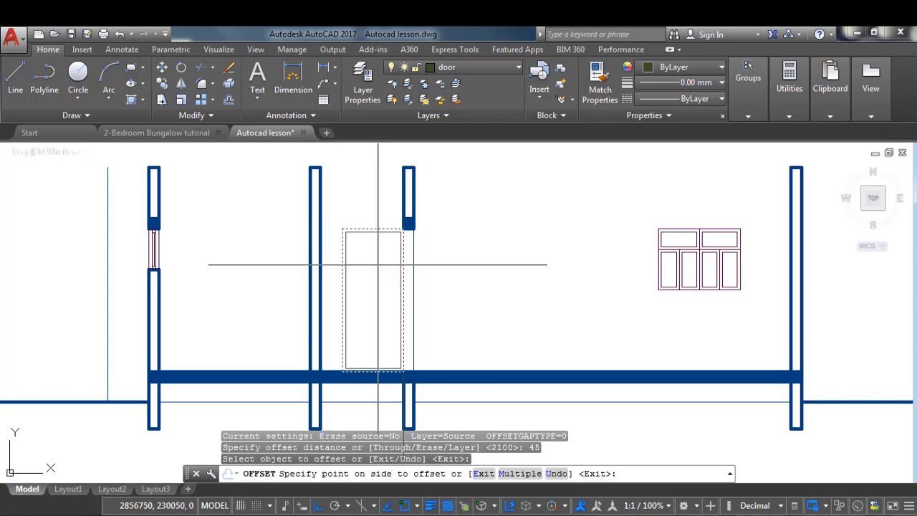
click(358, 262)
scroll(387, 290, up, 2)
scroll(413, 295, down, 2)
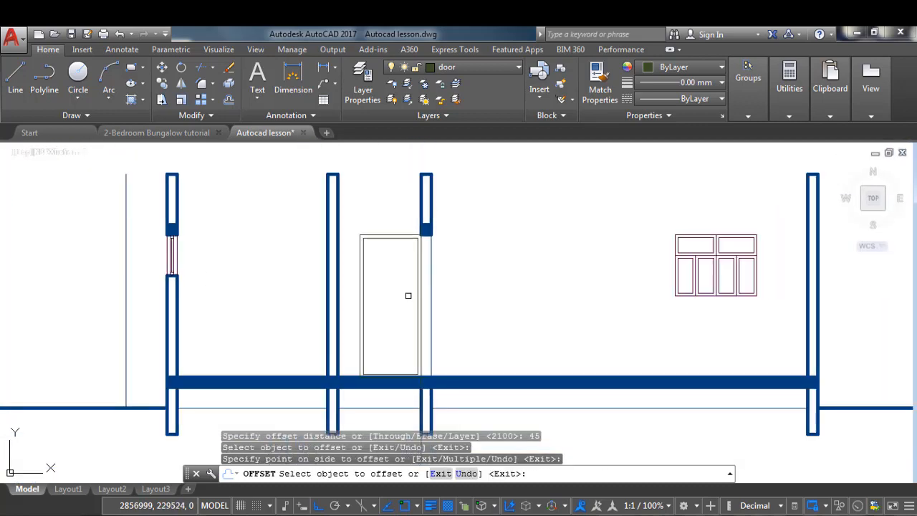
scroll(407, 296, up, 2)
key(Return)
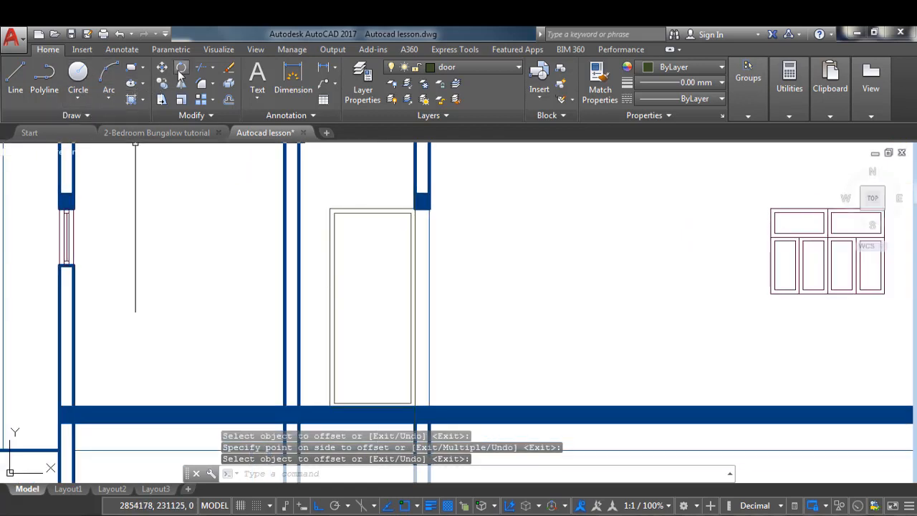
Step: Draw a circle of about 39 radius as the door knob, just inside the left inner frame line near mid-height of the door
click(83, 79)
scroll(401, 314, up, 3)
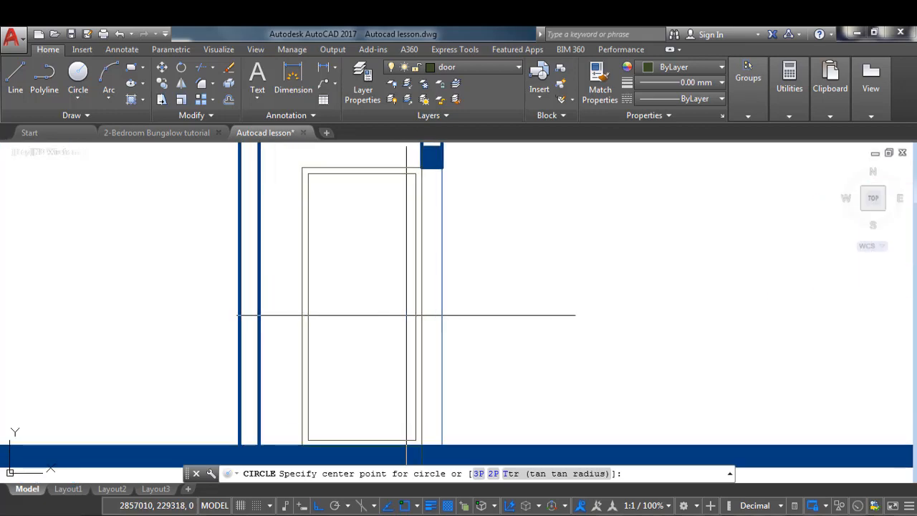
scroll(406, 314, down, 5)
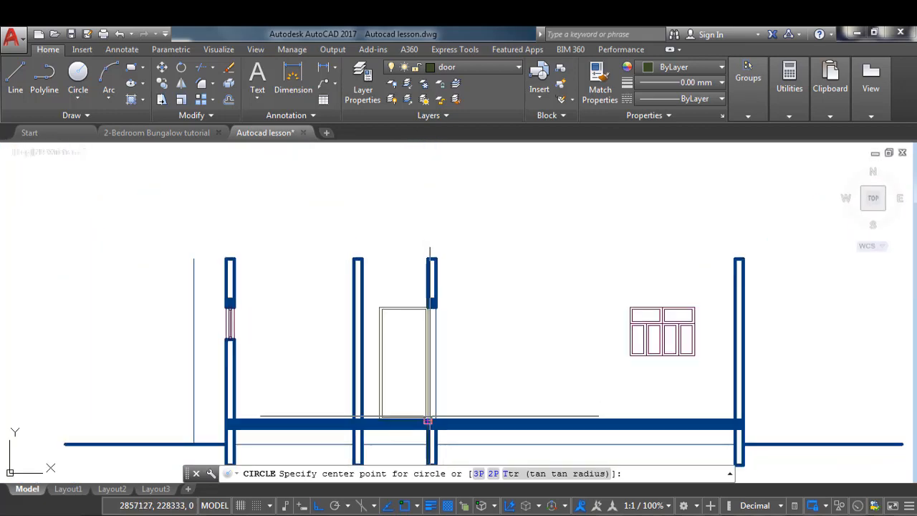
scroll(431, 419, down, 4)
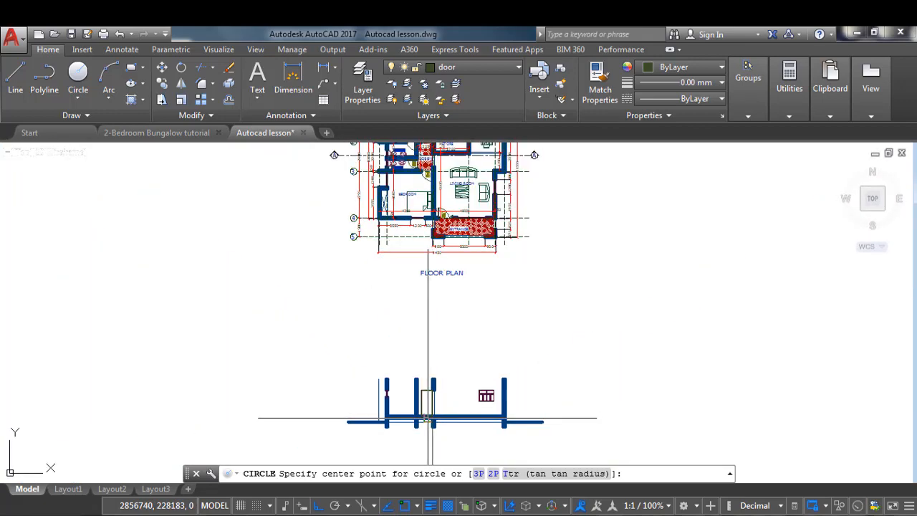
scroll(428, 418, up, 5)
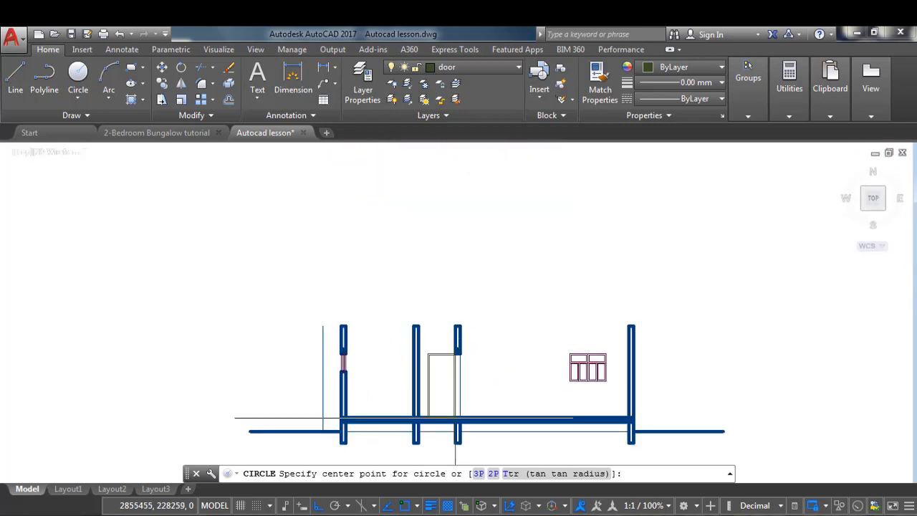
scroll(427, 390, up, 4)
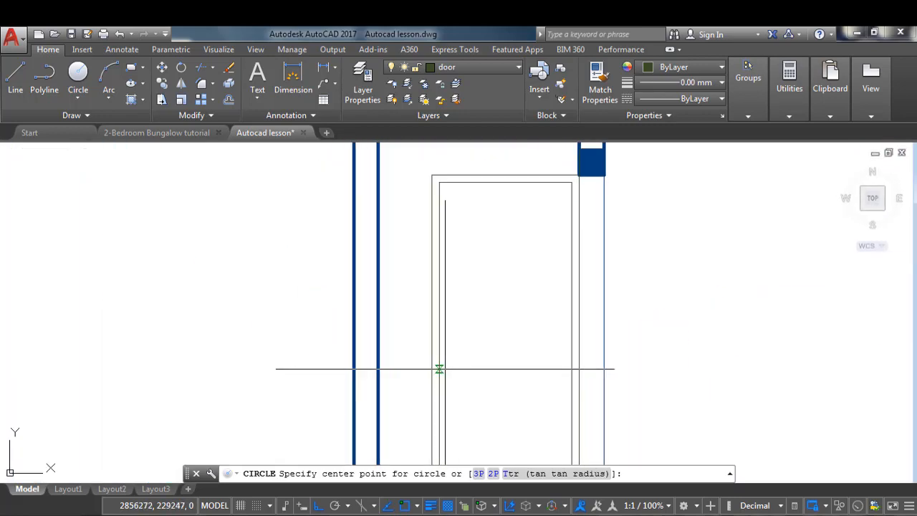
scroll(453, 369, up, 2)
click(452, 369)
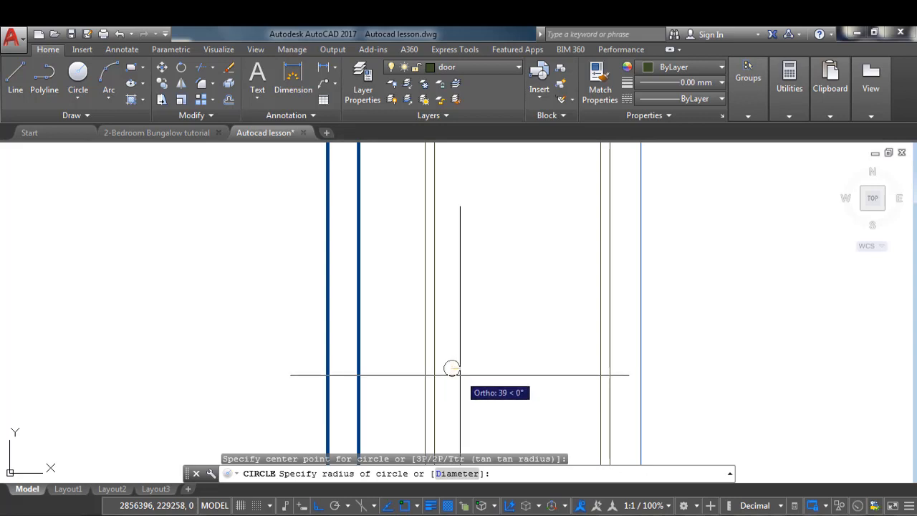
scroll(452, 369, down, 6)
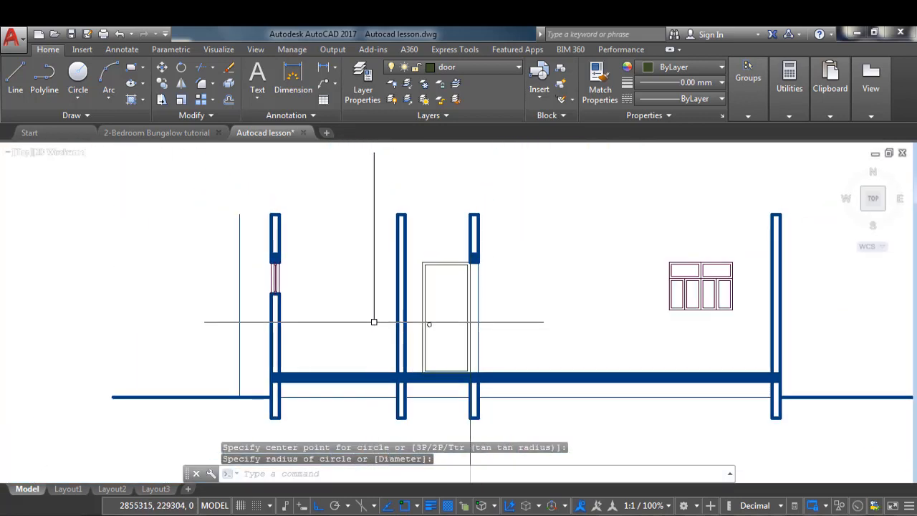
scroll(374, 322, down, 4)
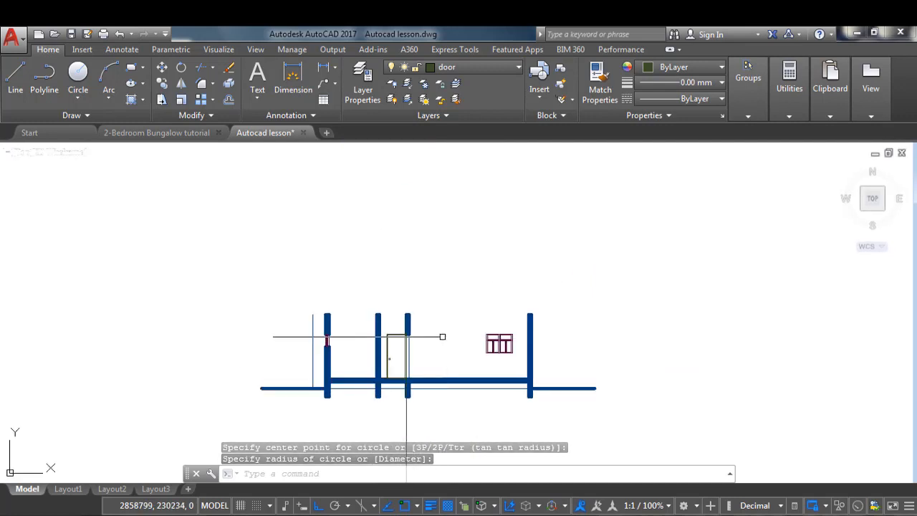
Step: Trim the door's right vertical line below the floor slab, using the slab's top edge as the cutting edge
scroll(441, 336, up, 2)
scroll(415, 337, down, 2)
scroll(401, 359, up, 6)
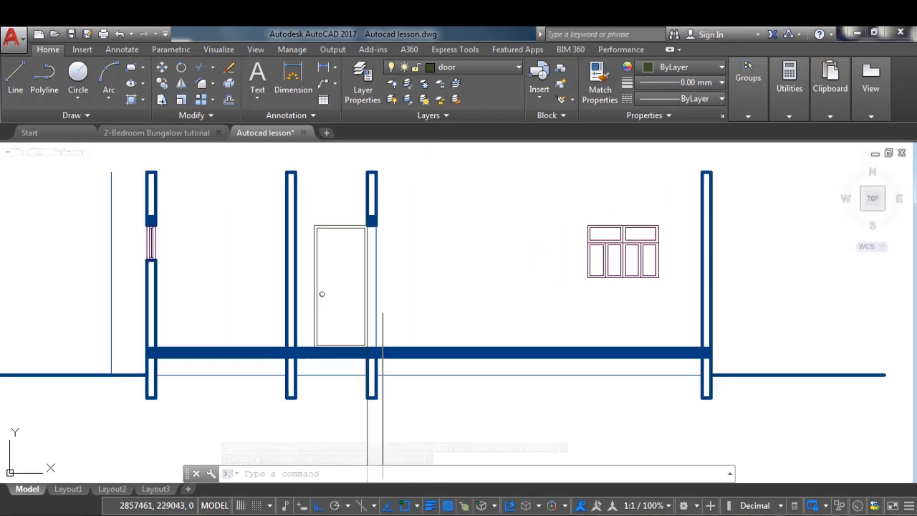
click(212, 69)
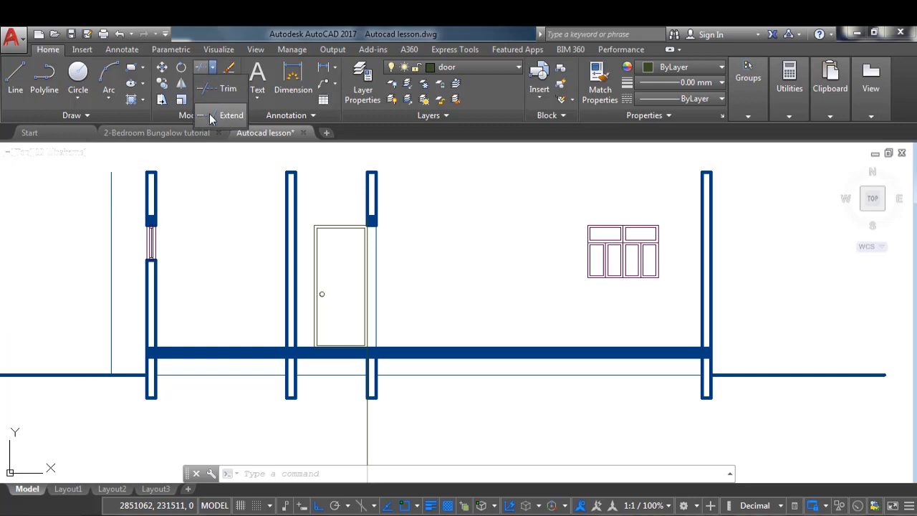
click(220, 89)
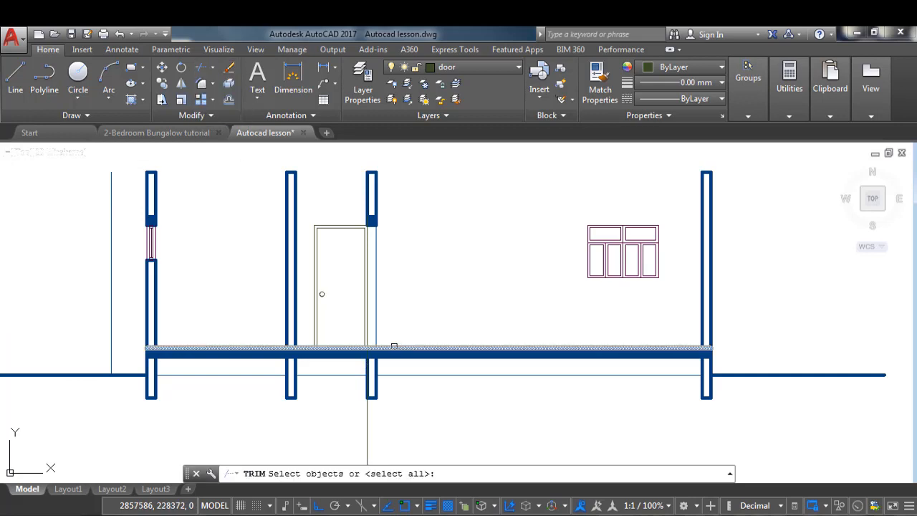